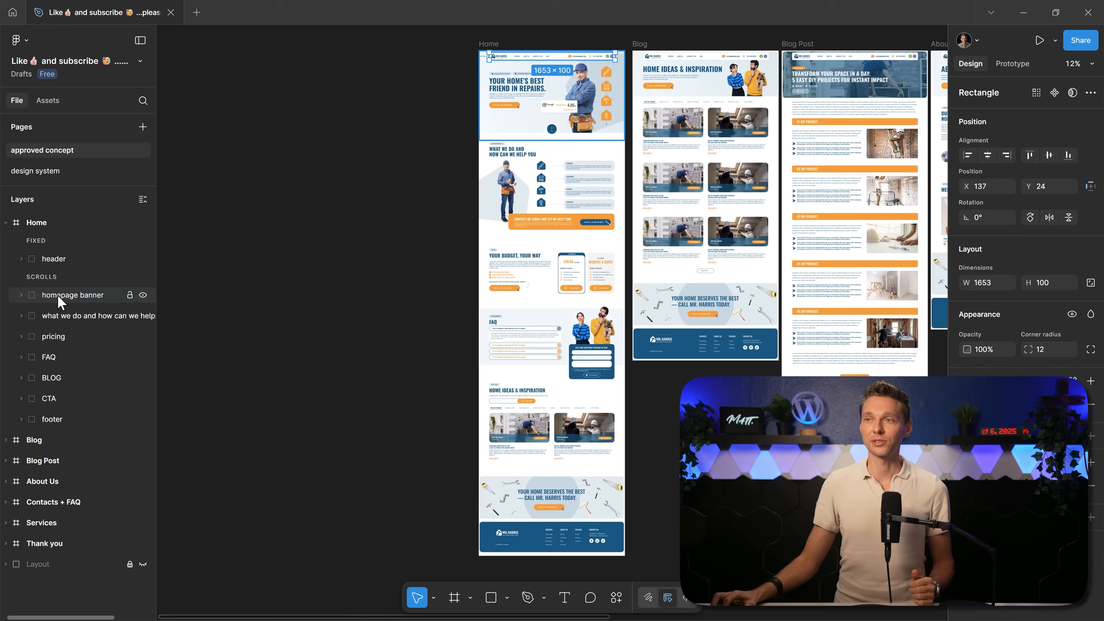
Expand the homepage banner group in the Home frame to show its nested layers.
left_click(59, 298)
left_click(21, 295)
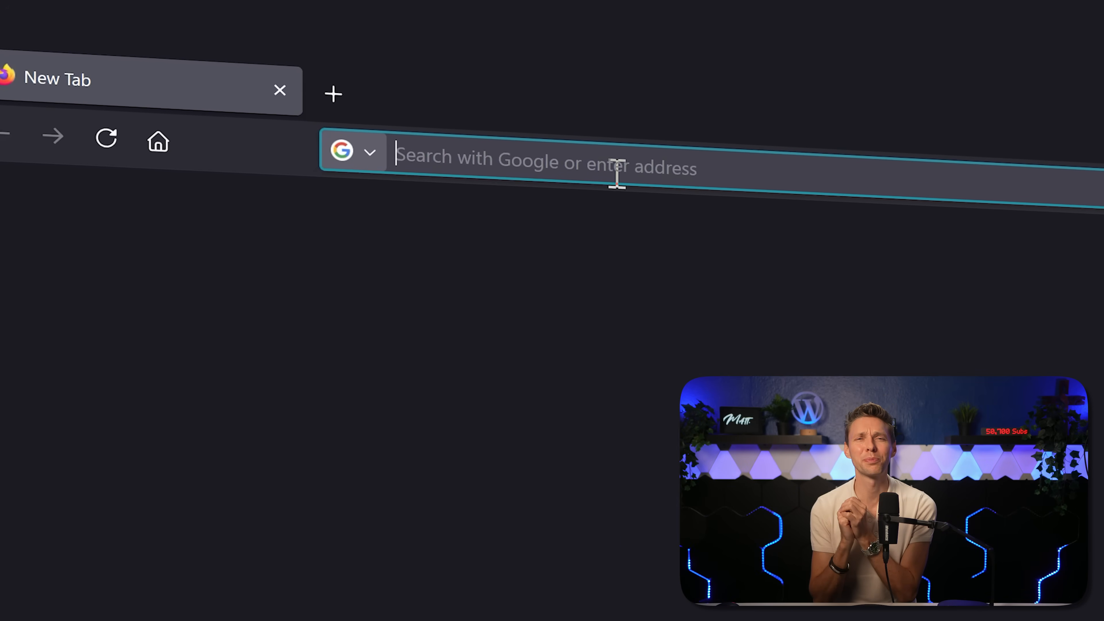
Switch to the browser, open wp.discount/uichemy and review the UiChemy pricing plans down to the Free plan.
type("wp.discount/")
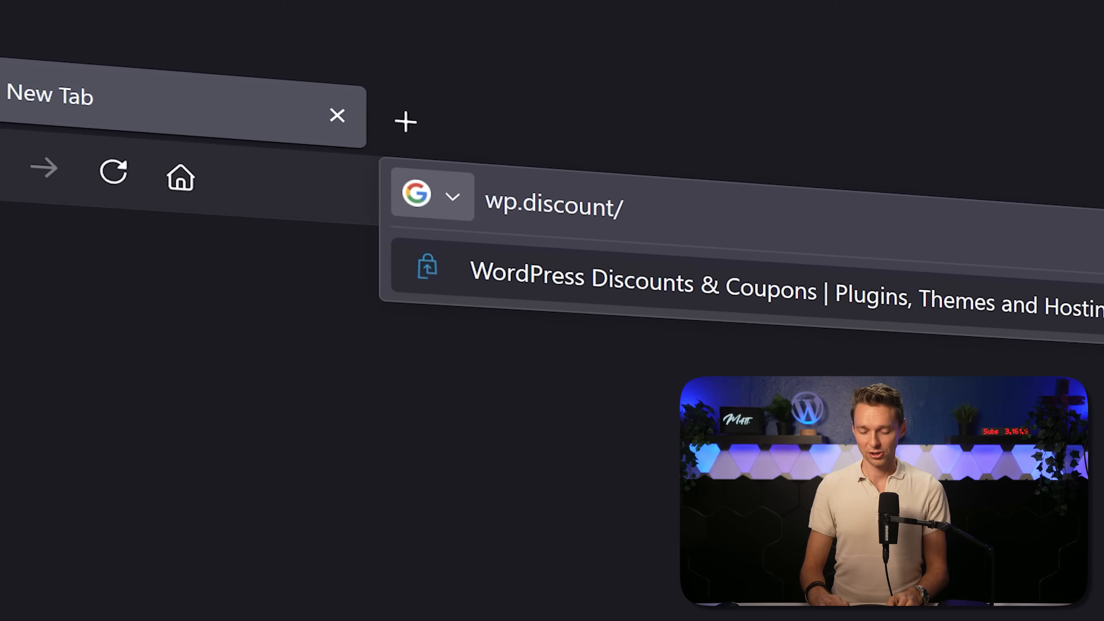
type("uichemy")
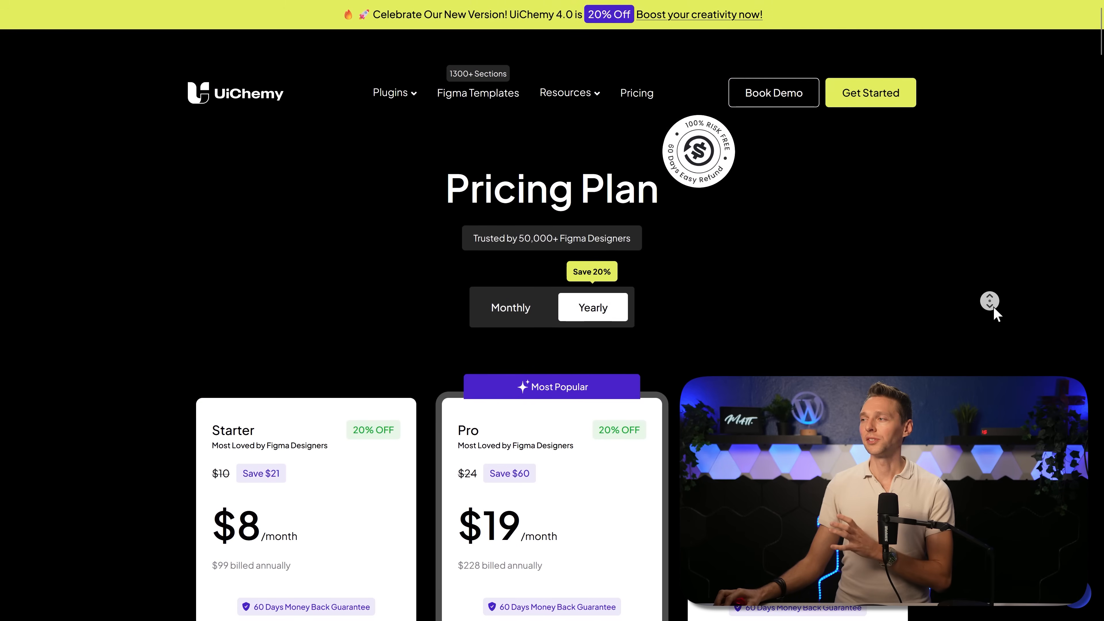
scroll(993, 309, "down", 3)
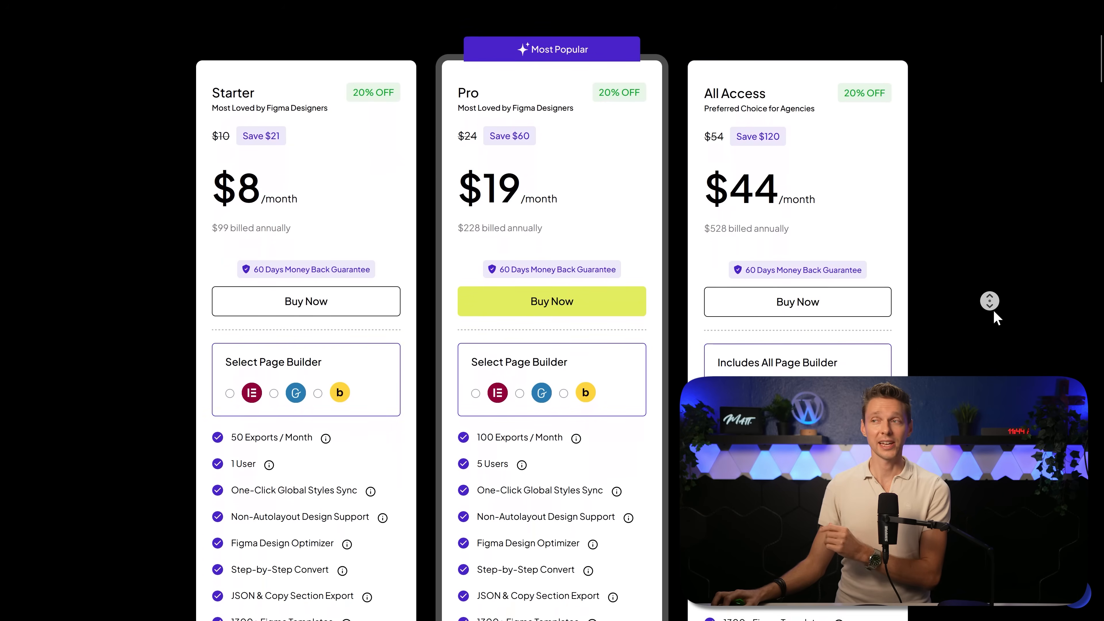
middle_click(993, 312)
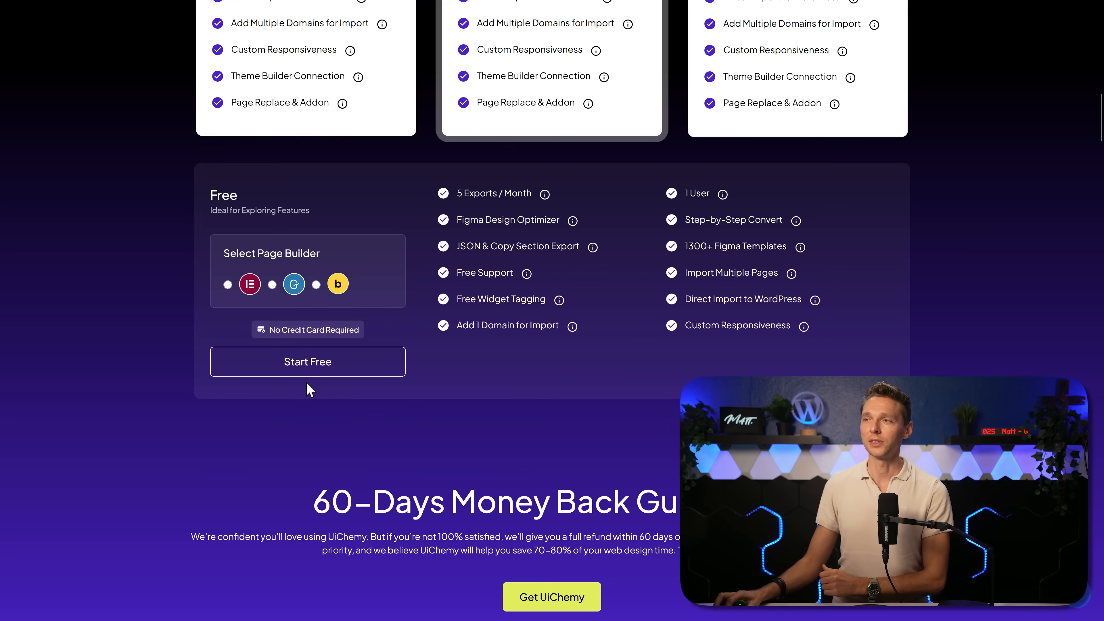
Order the Free UiChemy plan with Elementor as page builder and go to the license key on the order page.
left_click(227, 285)
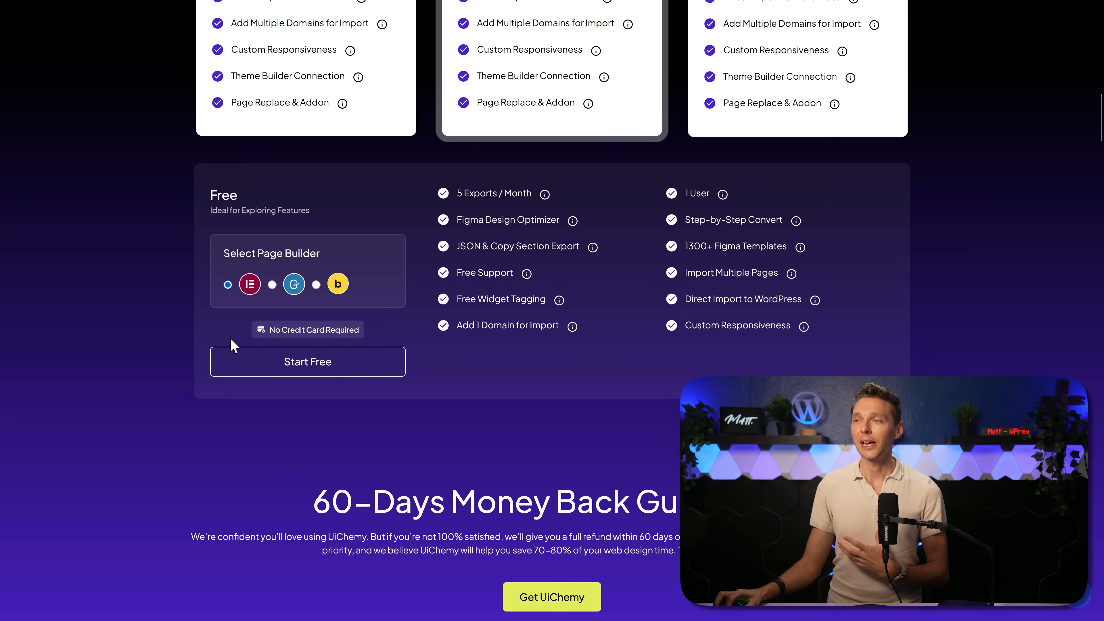
left_click(320, 369)
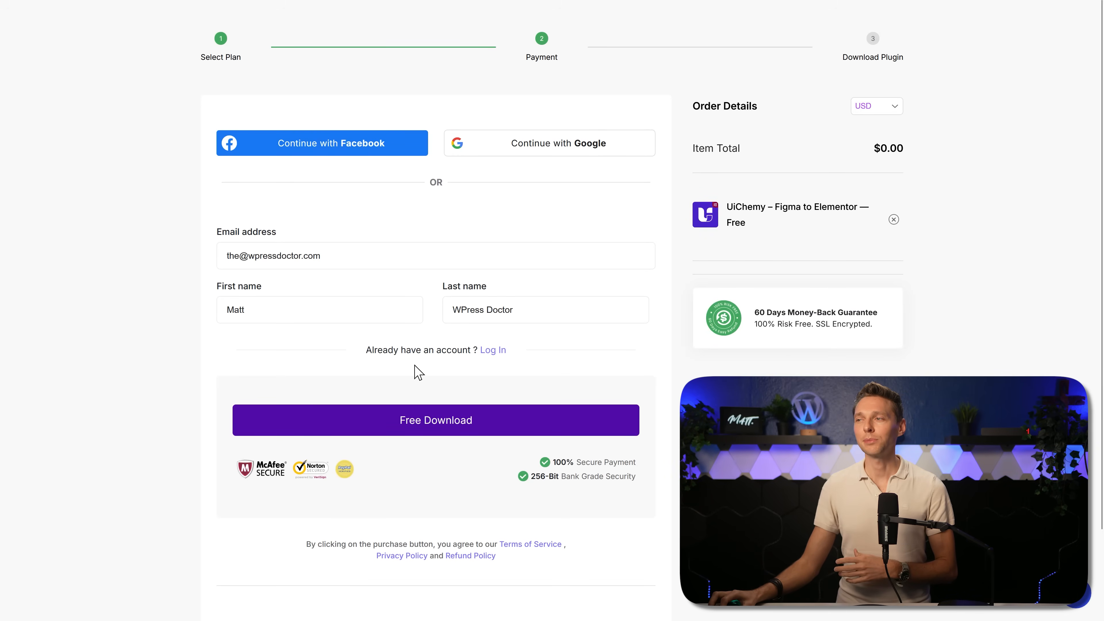
left_click(440, 421)
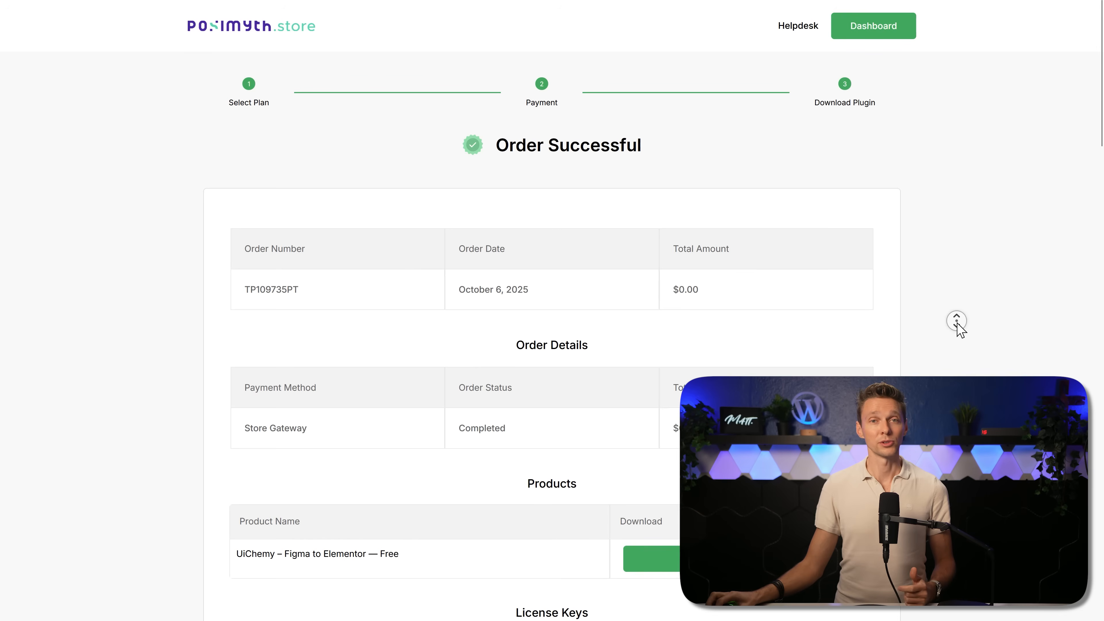
scroll(956, 351, "down", 5)
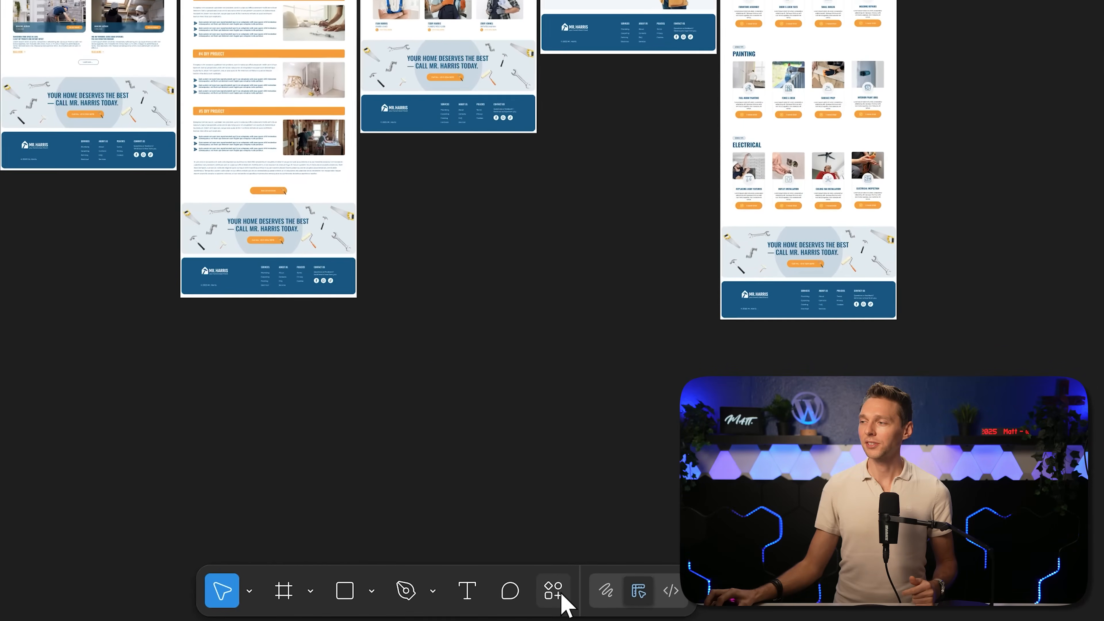
Switch to Figma, search the plugins for "uichemy" and run Figma to Elementor | UiChemy.
left_click(540, 591)
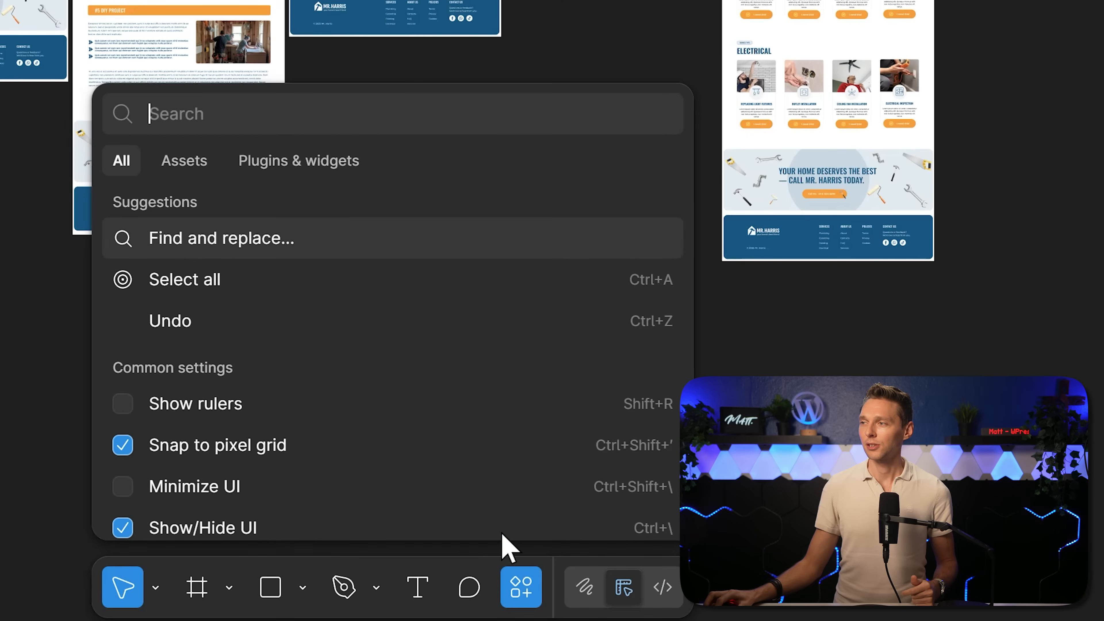
left_click(323, 157)
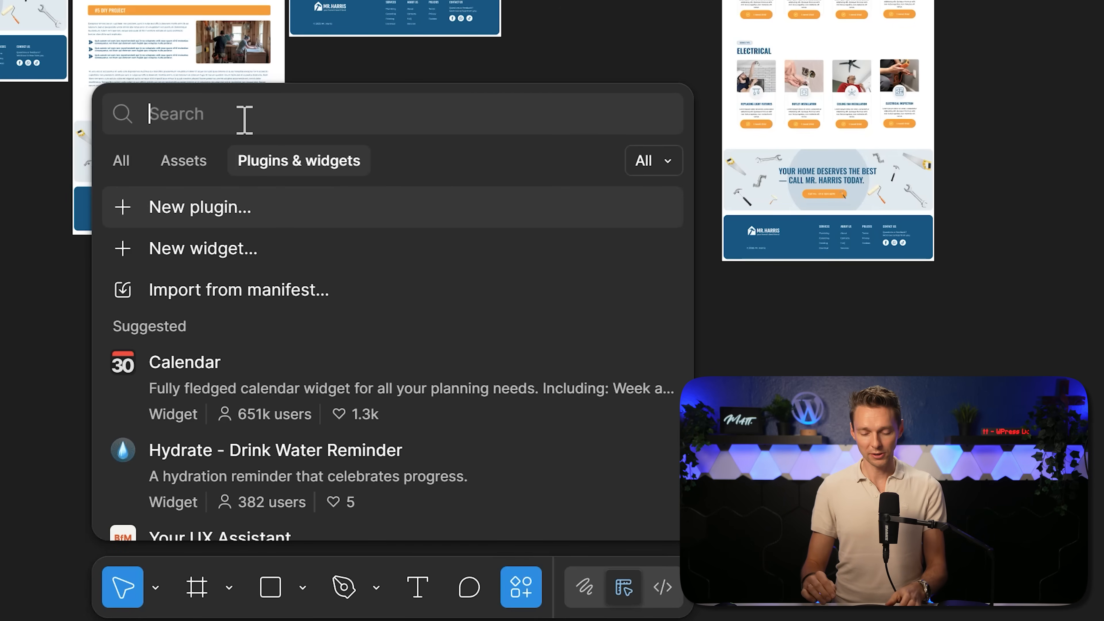
type("uiche")
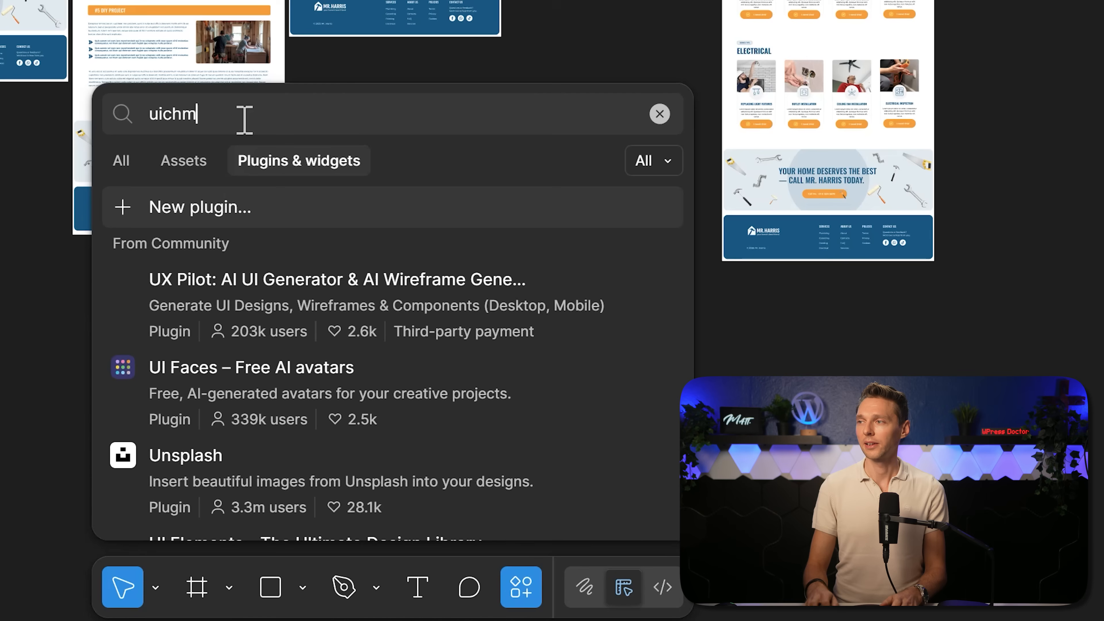
type("my")
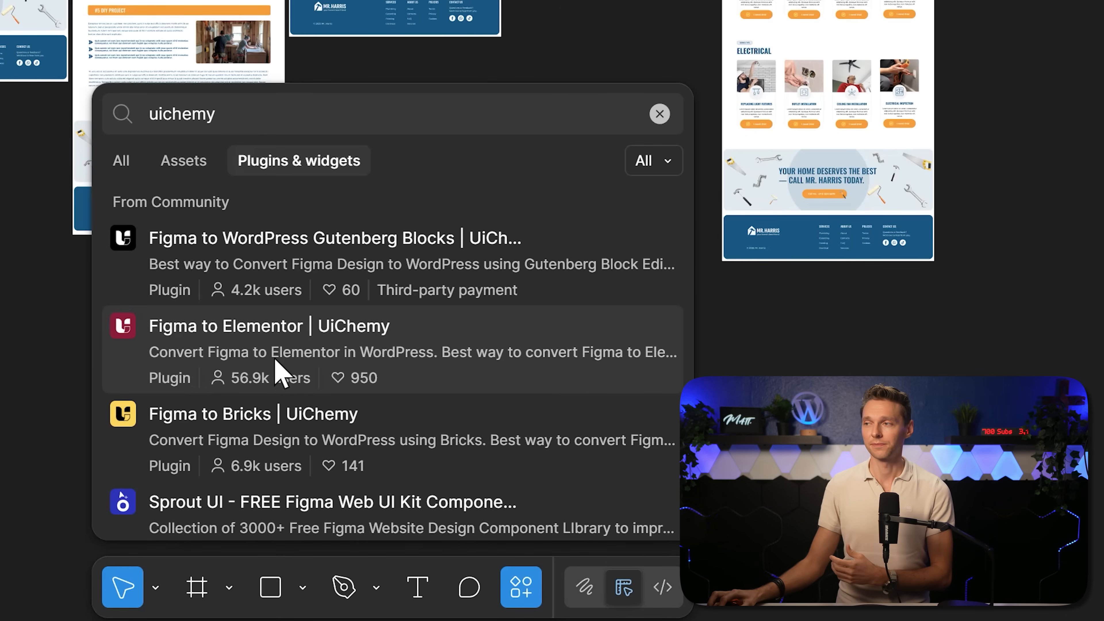
left_click(281, 352)
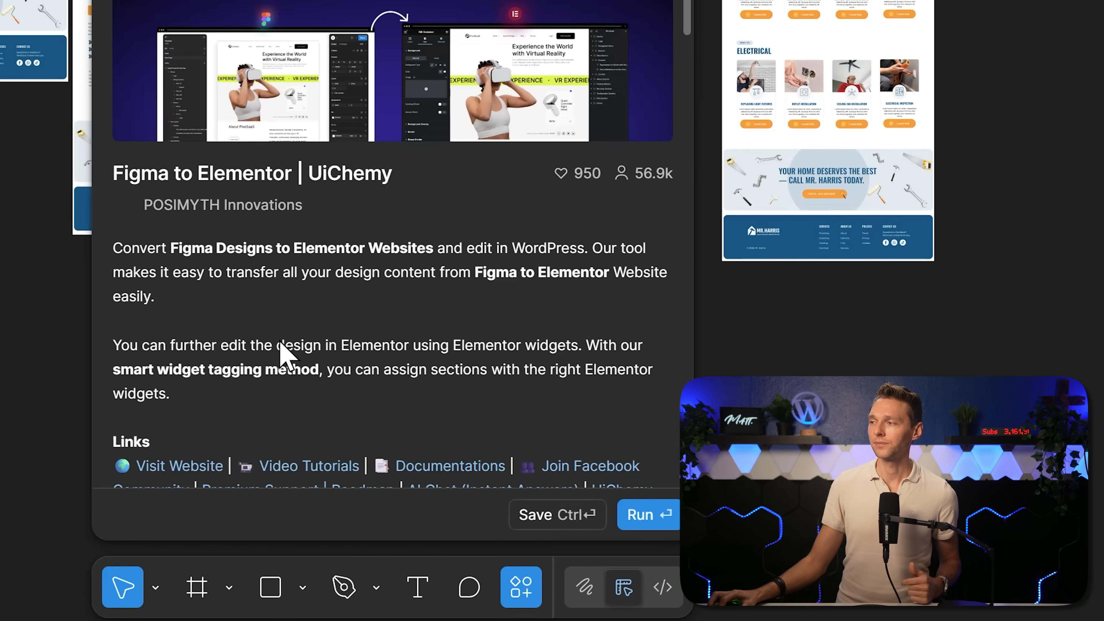
left_click(650, 520)
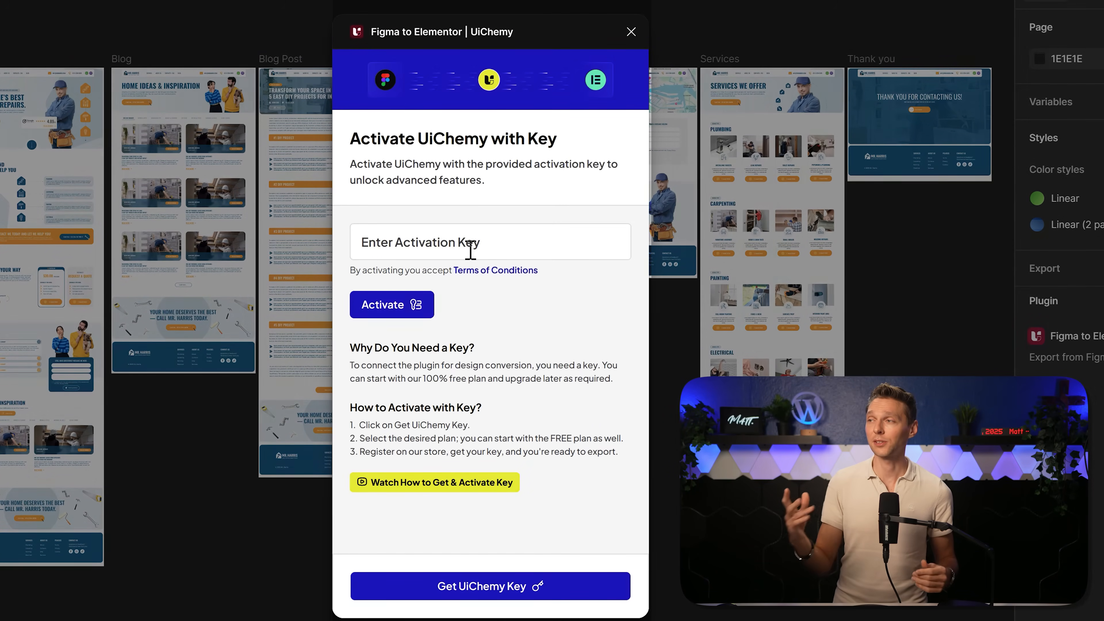
Paste the UiChemy activation key into the activation key field and activate the plugin.
left_click(403, 247)
right_click(410, 247)
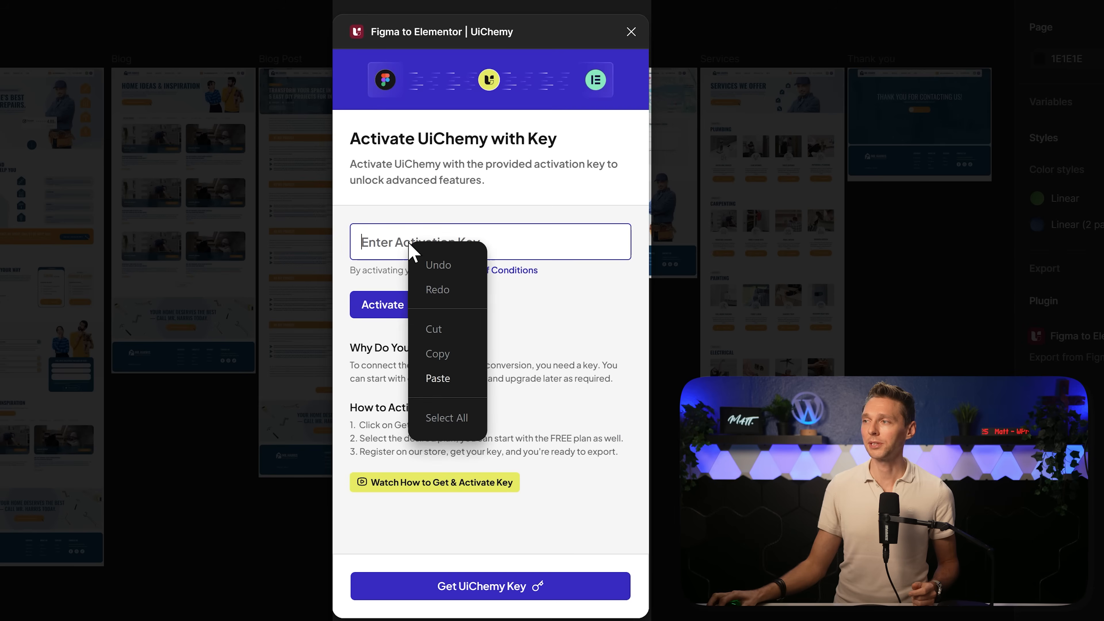
left_click(434, 366)
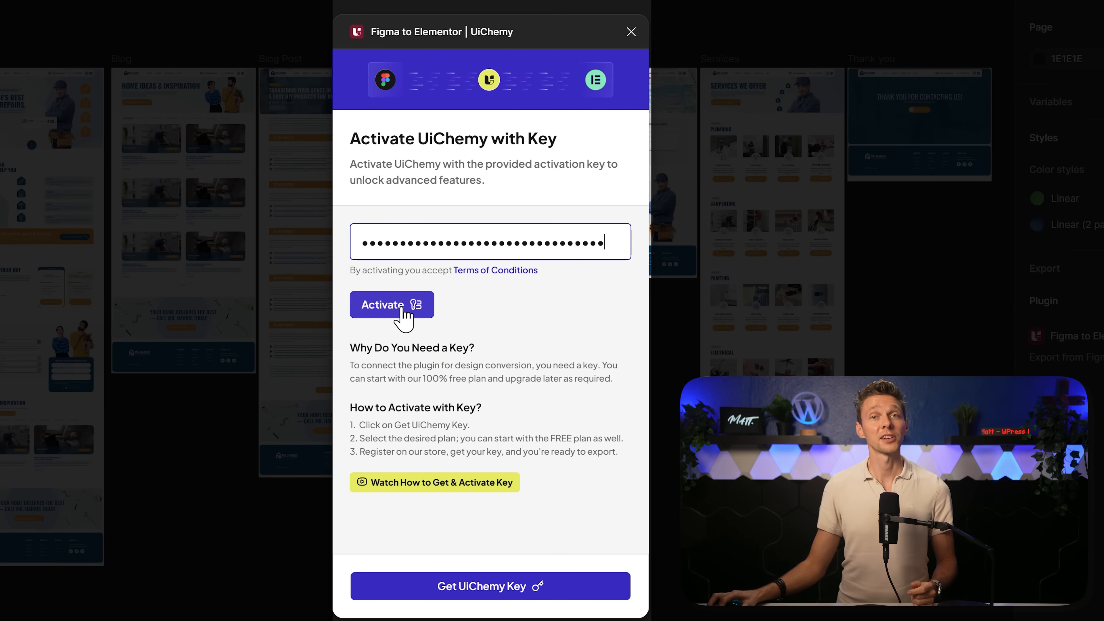
left_click(402, 308)
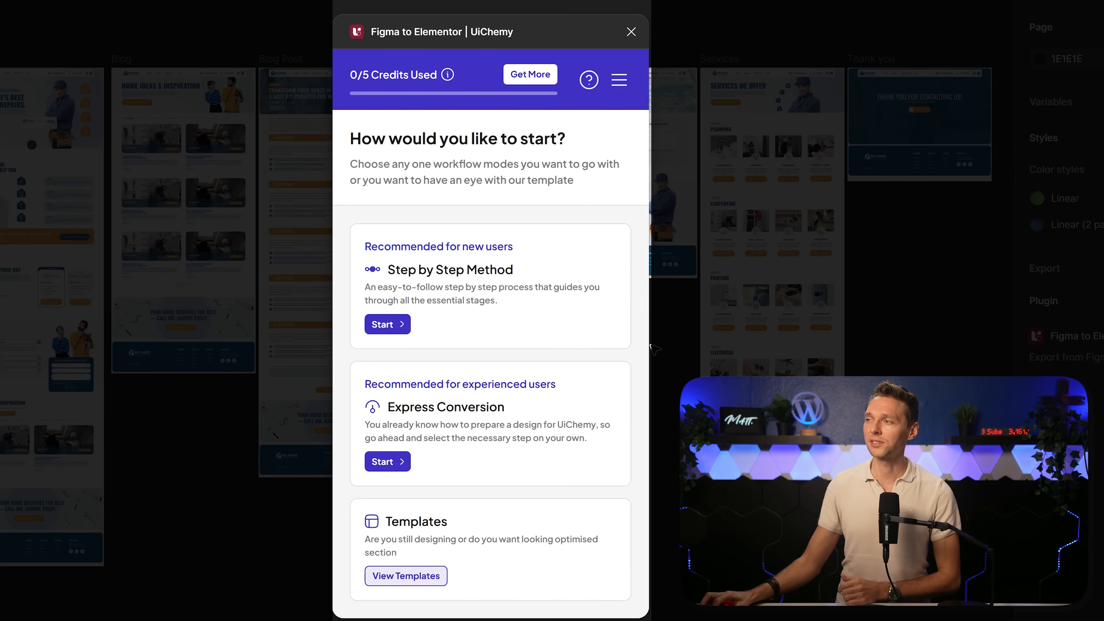
Start the Step by Step Method and select Thank you, Services, Contacts + FAQ, About Us, Blog Post, Blog and Home for conversion.
left_click(394, 324)
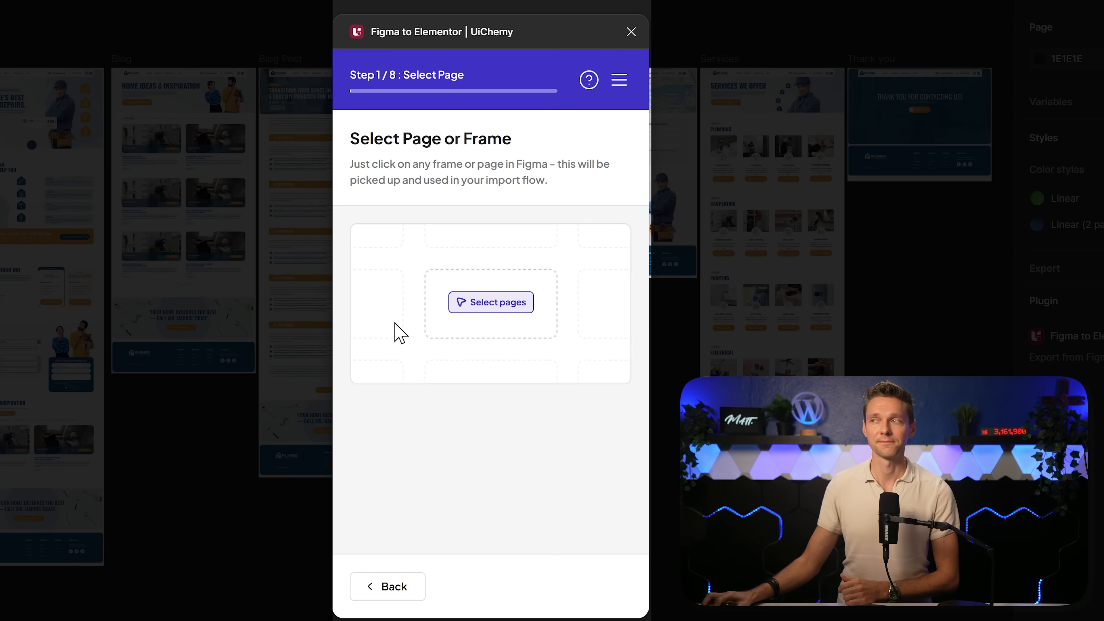
left_click(497, 306)
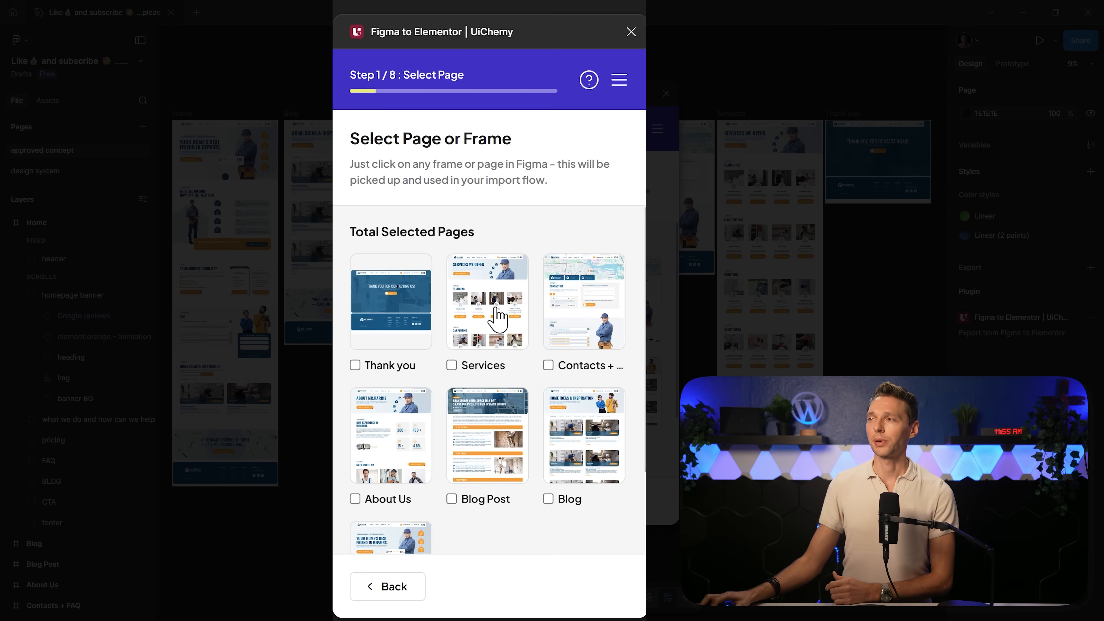
left_click(397, 311)
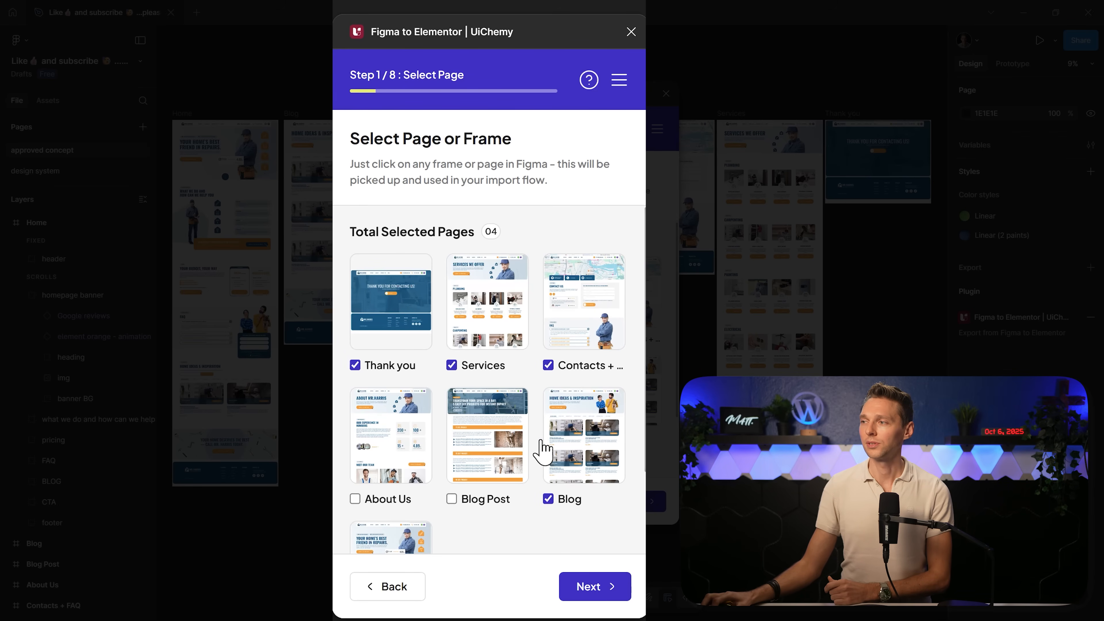
scroll(485, 480, "down", 3)
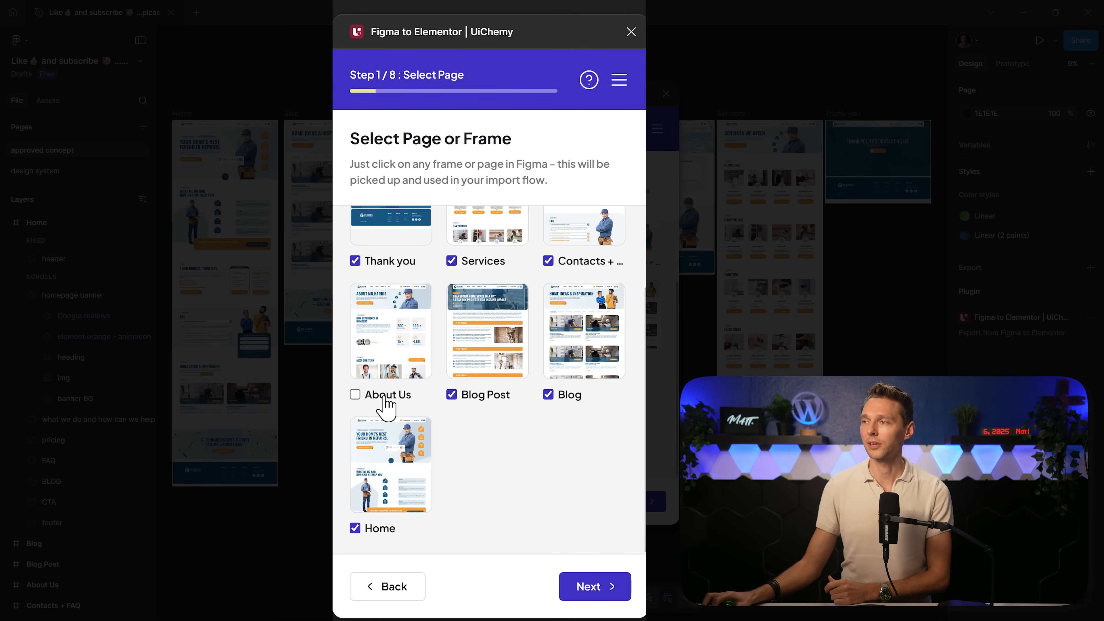
left_click(386, 396)
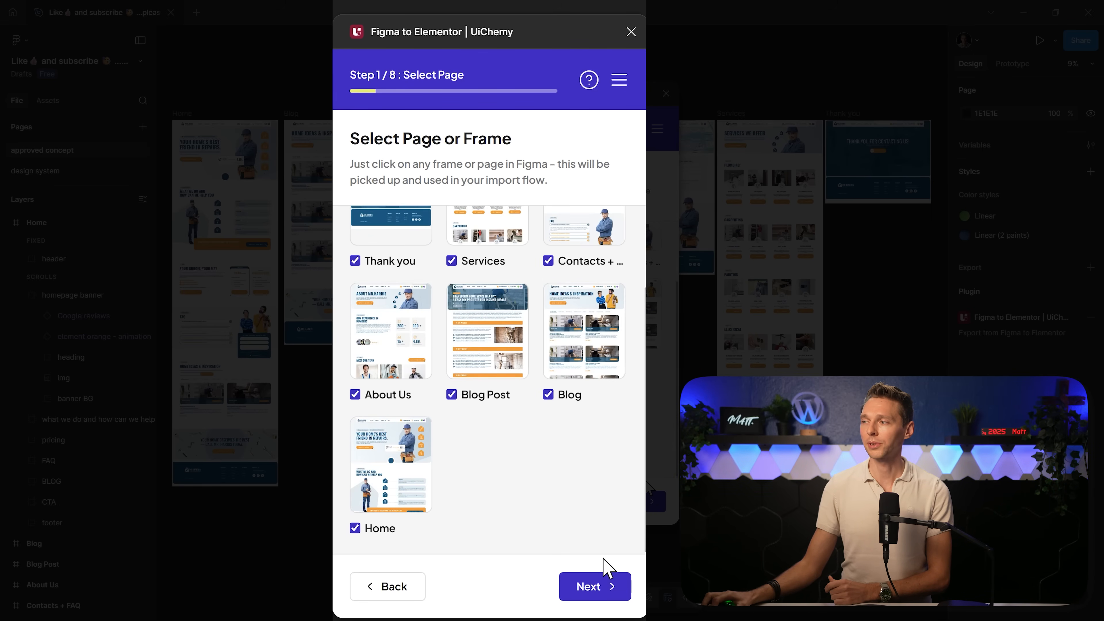
left_click(601, 598)
left_click(440, 583)
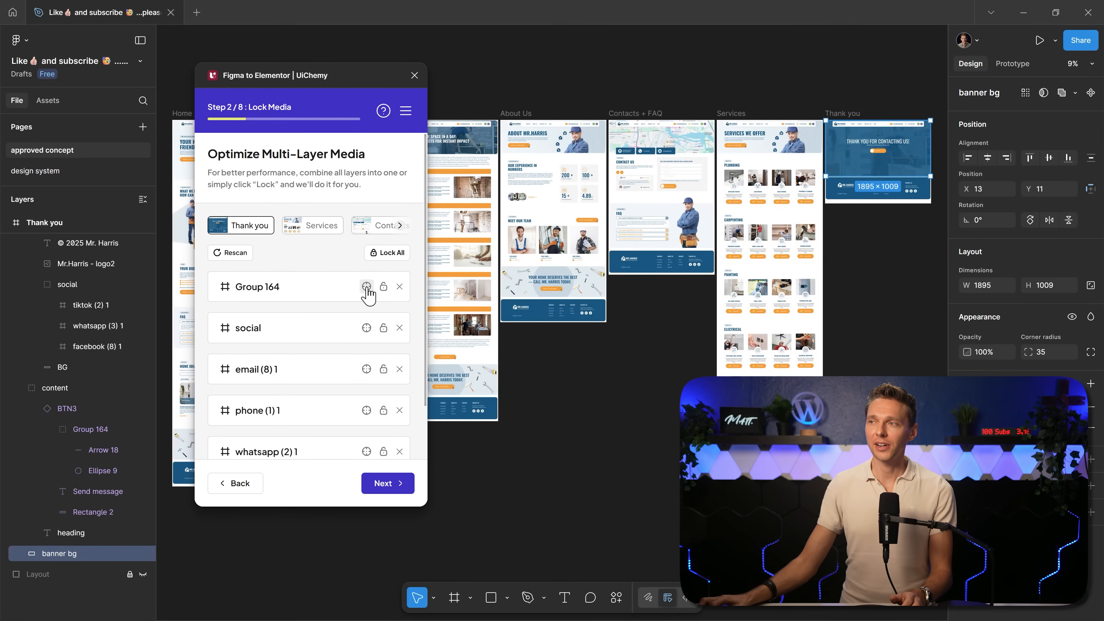
Locate Group 164 of the Thank you page on the canvas and lock it as a single media item.
left_click(366, 287)
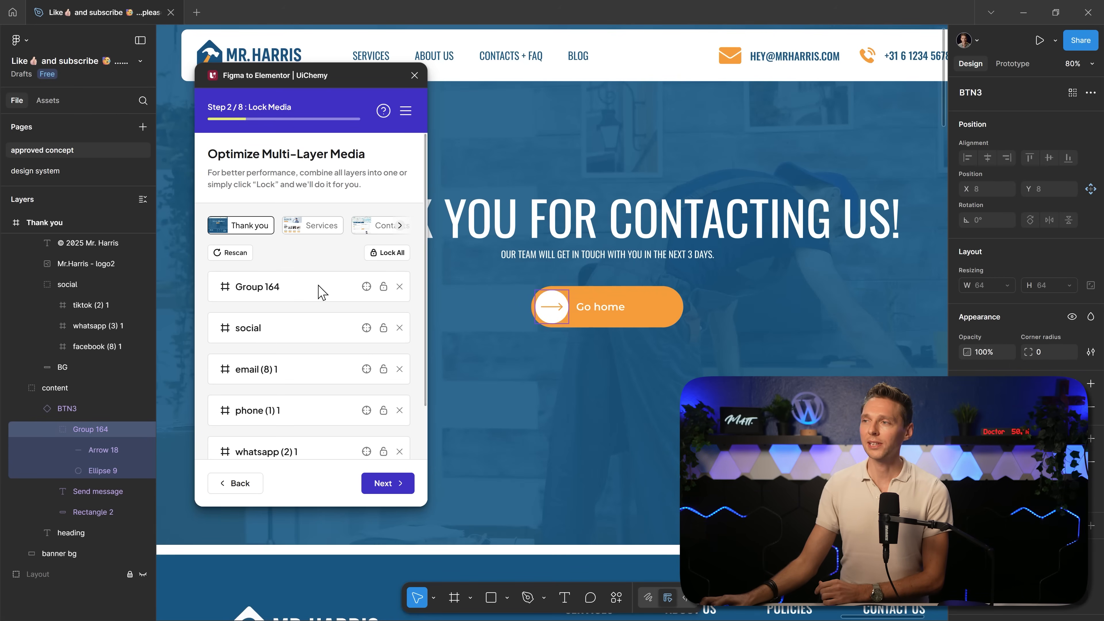
left_click(383, 286)
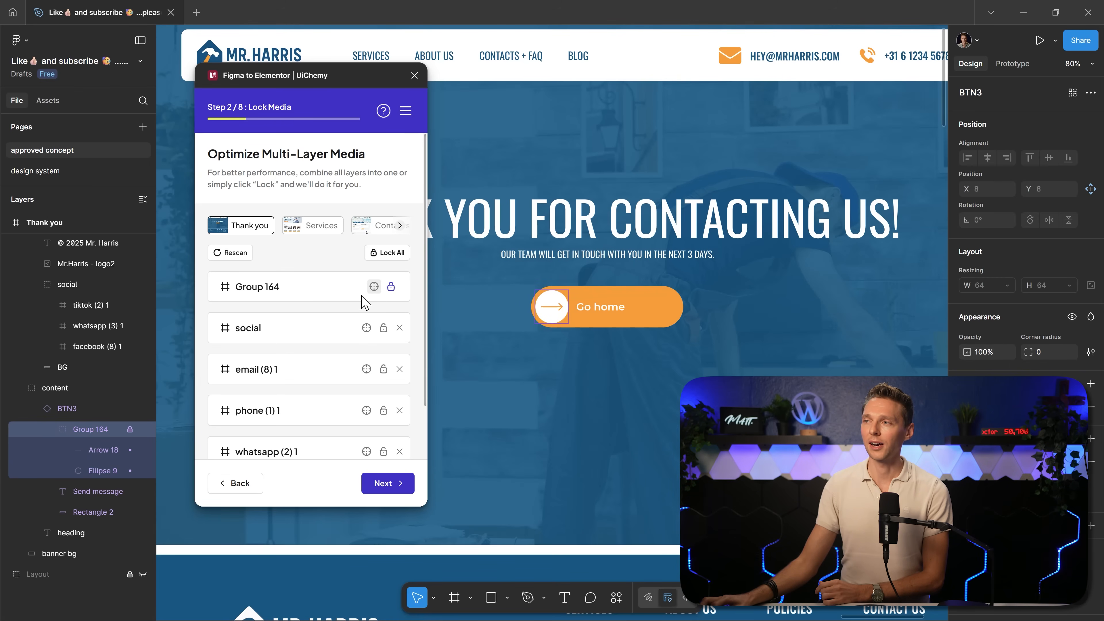
Locate the social group and examine the nested layers of its TikTok and WhatsApp icons down to the individual vectors.
left_click(366, 329)
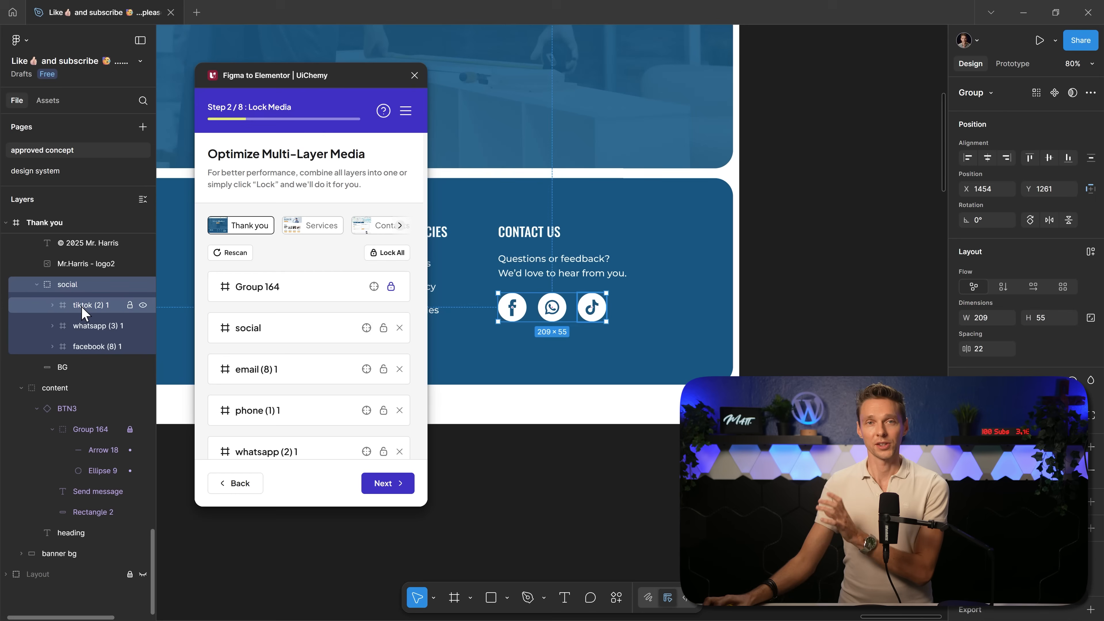
left_click(52, 306)
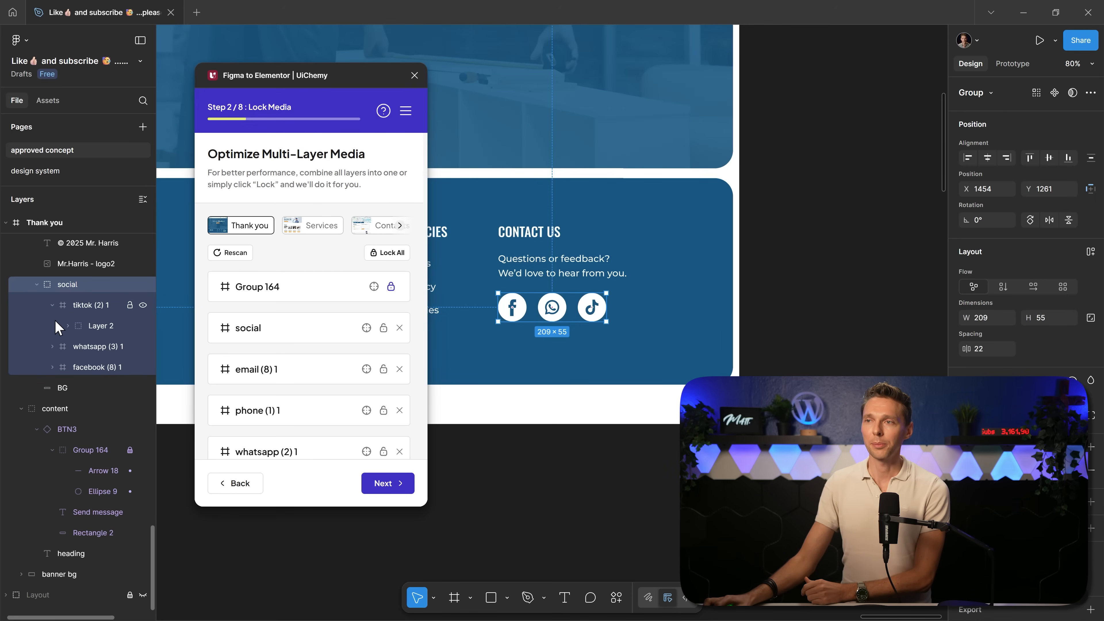
left_click(68, 326)
left_click(83, 347)
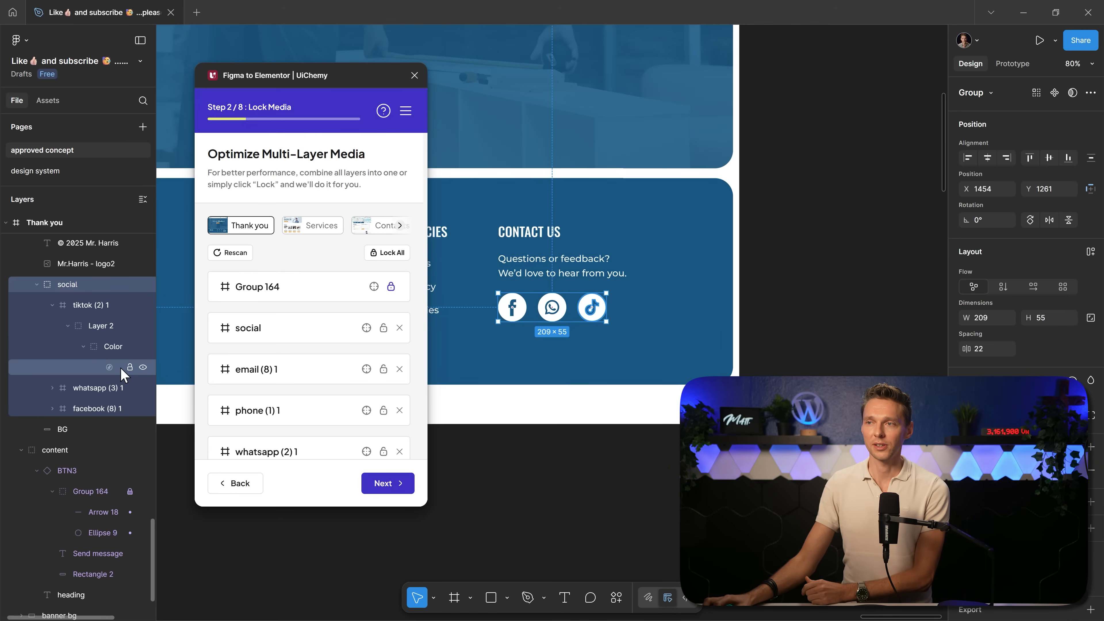
left_click(112, 368)
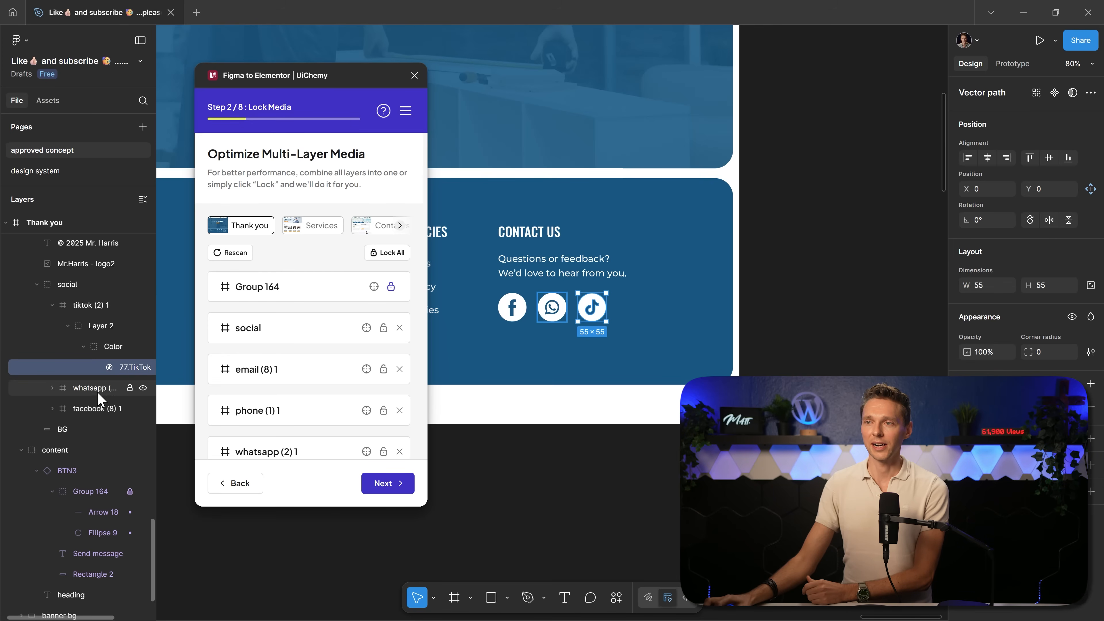
left_click(52, 388)
left_click(67, 408)
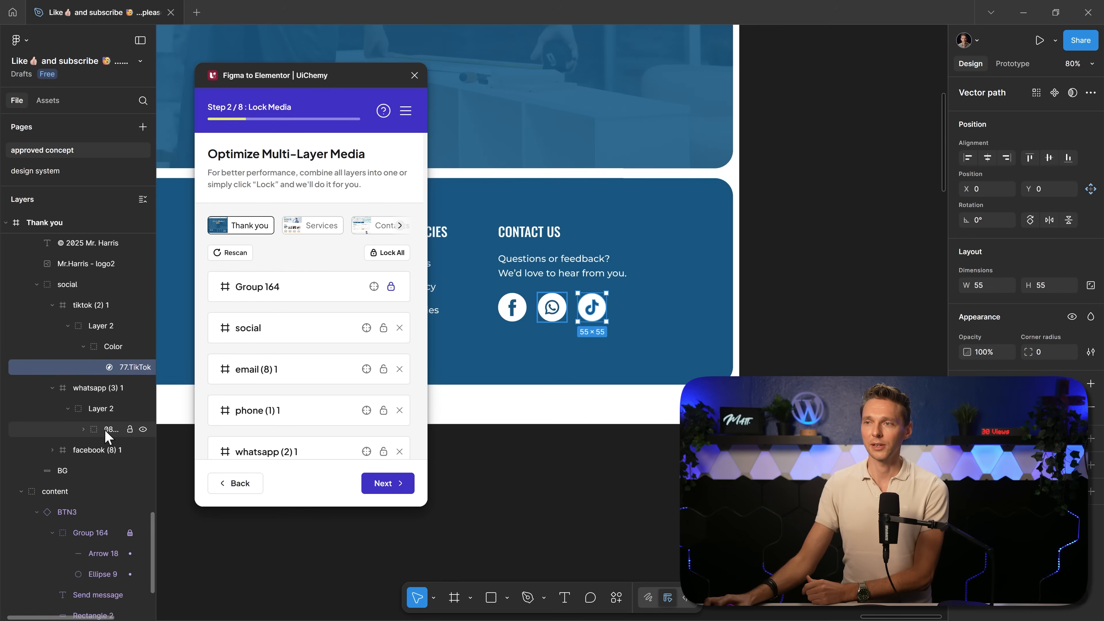
left_click(121, 429)
left_click(83, 429)
left_click(122, 449)
left_click(119, 470)
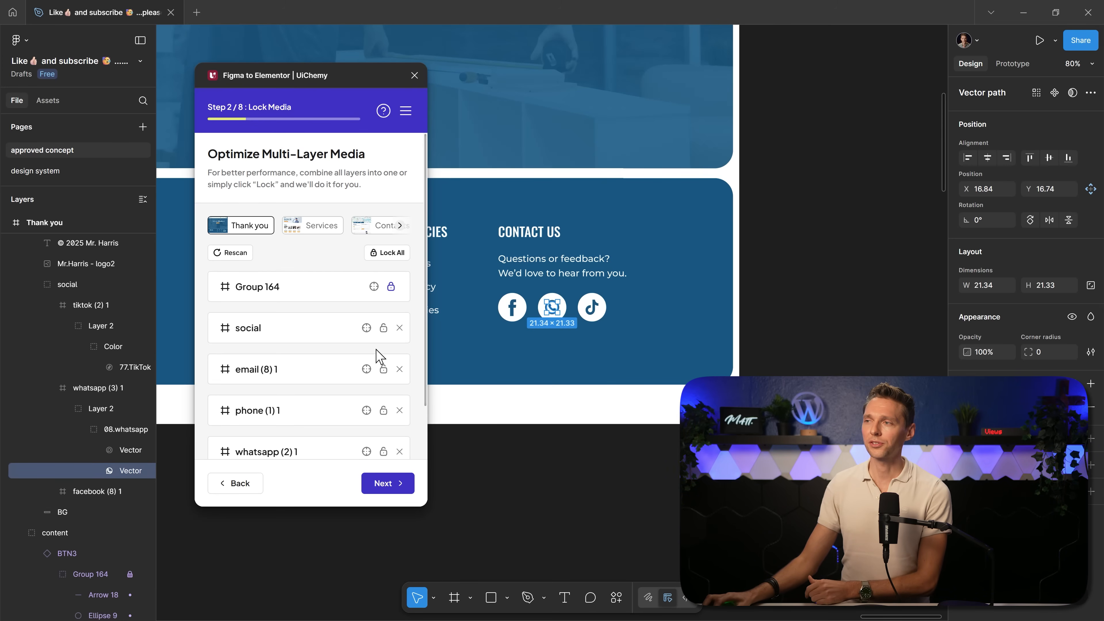
Lock social, email (8) 1, phone (1) 1 and the remaining multi-layer media of the Thank you page.
left_click(383, 328)
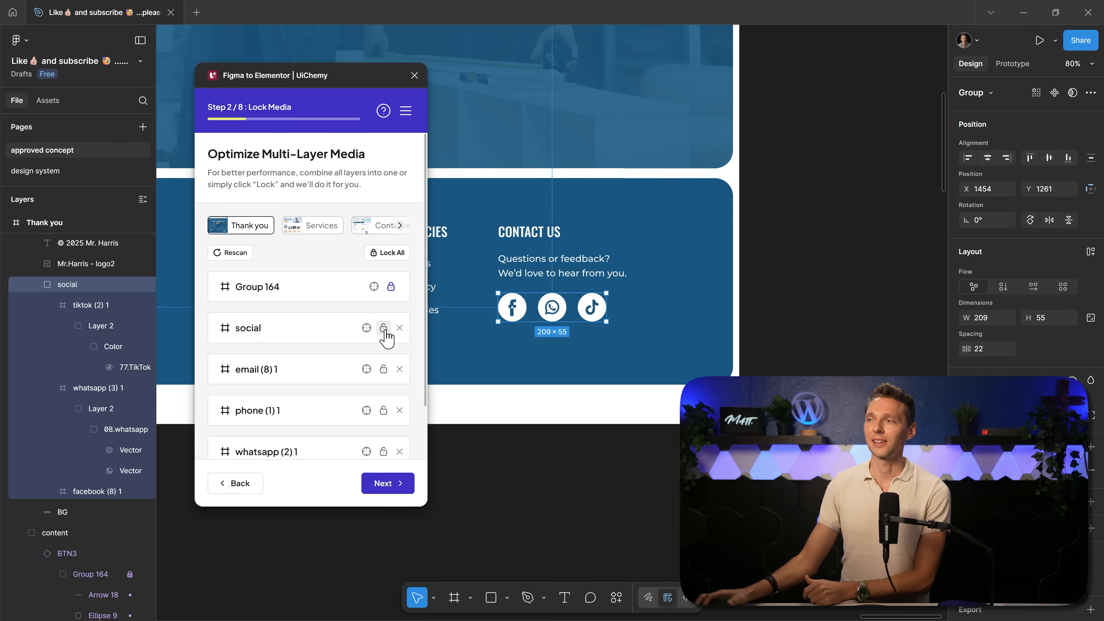
left_click(369, 372)
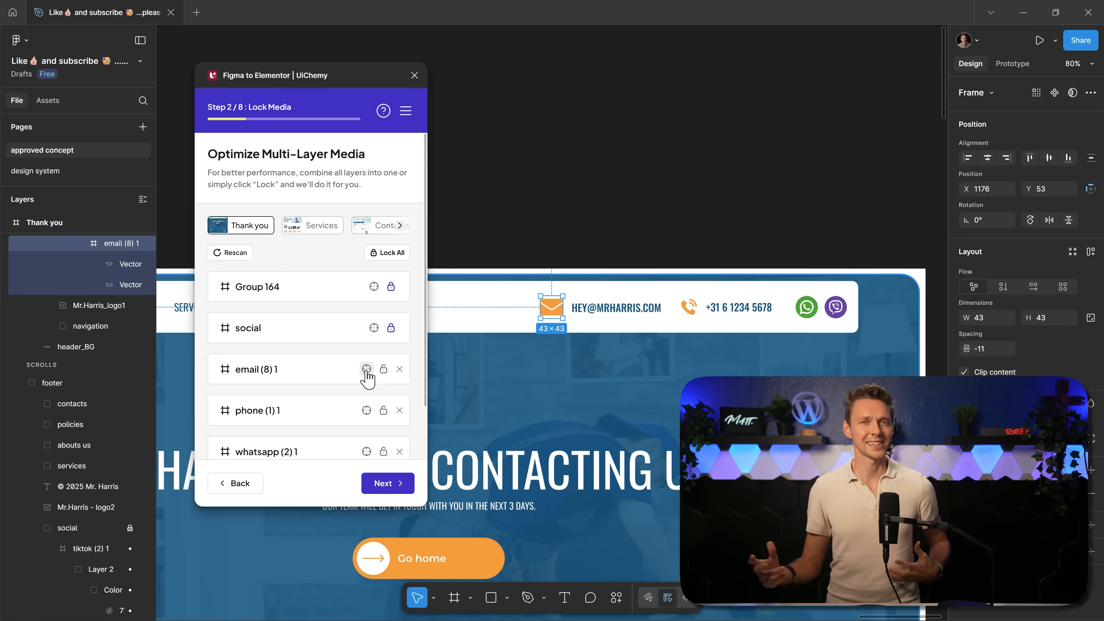
left_click(383, 369)
left_click(383, 410)
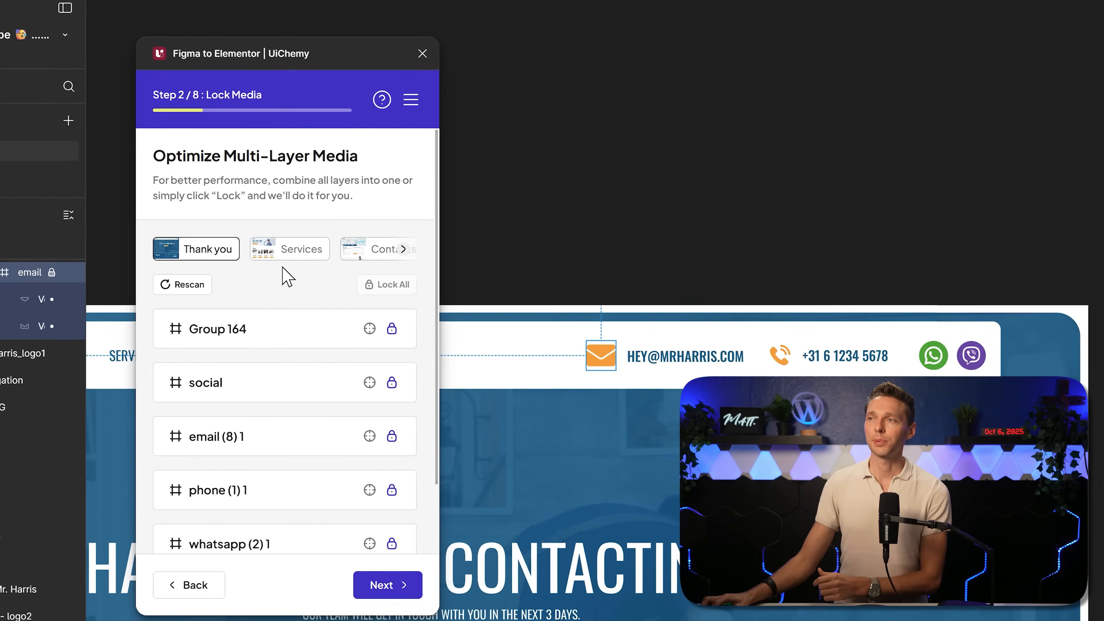
Lock all multi-layer media on the Services page and the remaining pages, through to About Us, and continue to the widget tagging mode.
left_click(289, 250)
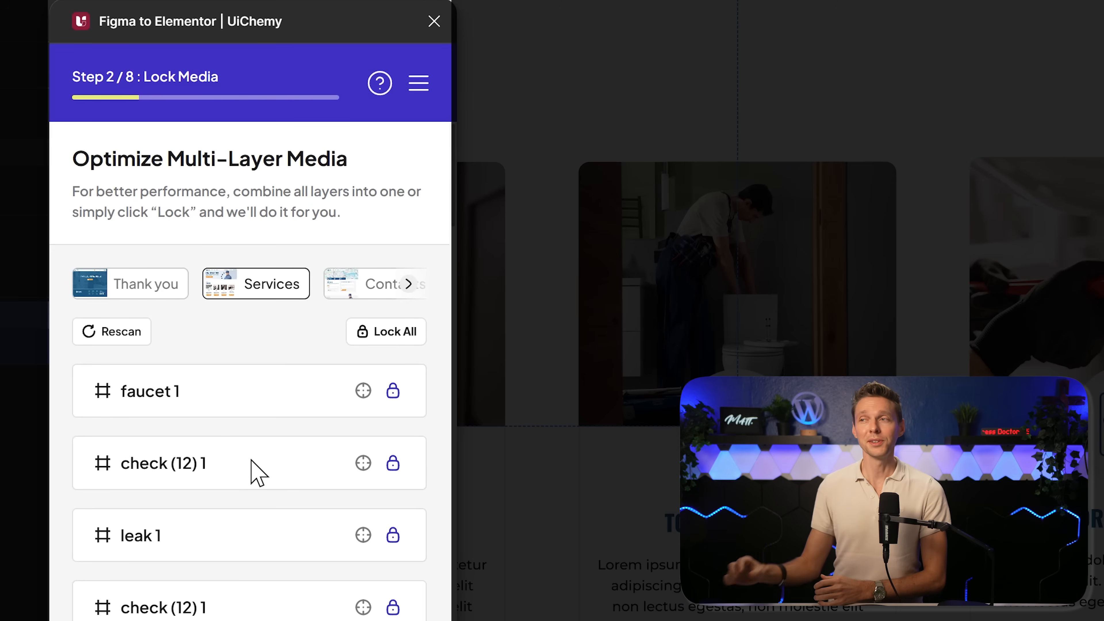
left_click(378, 337)
left_click(341, 289)
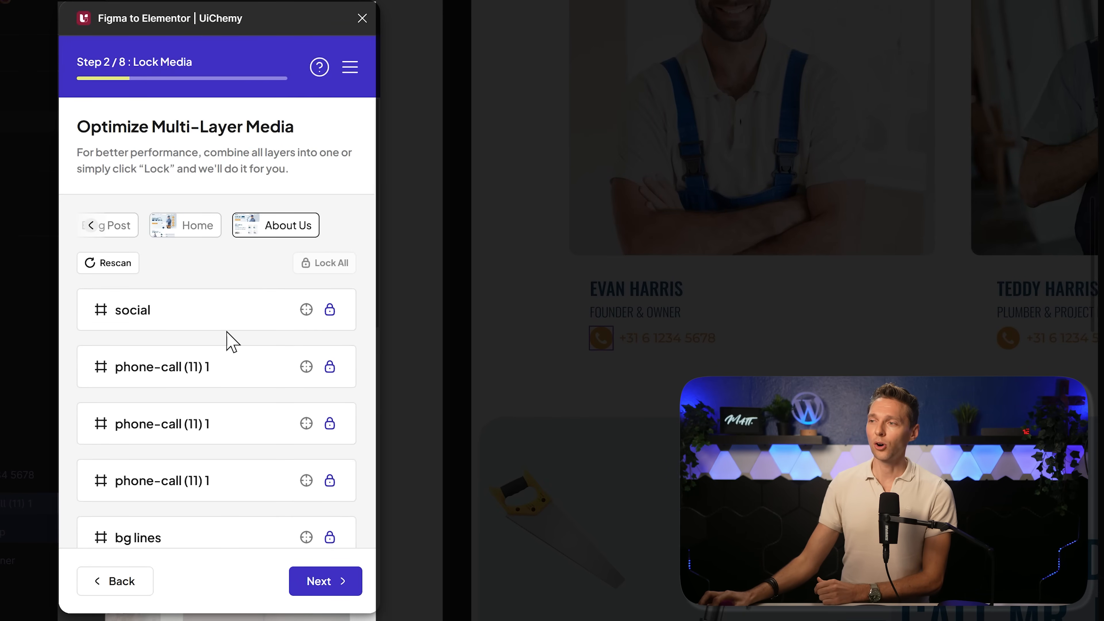
left_click(322, 583)
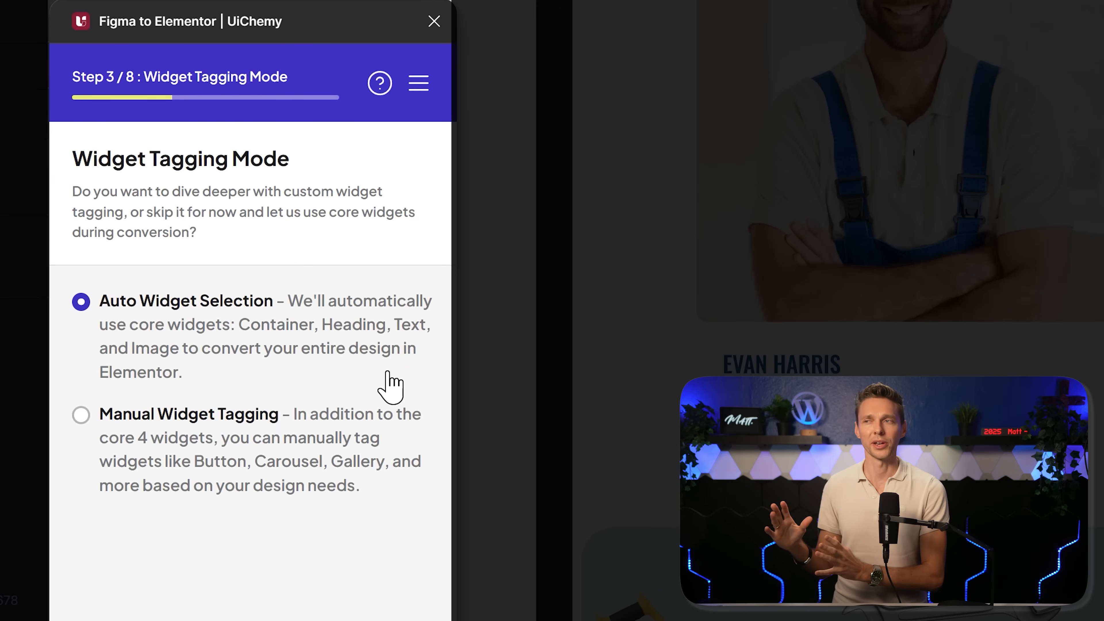
Choose Manual Widget Tagging and convert the Home and Services pages to Auto Layout.
left_click(155, 412)
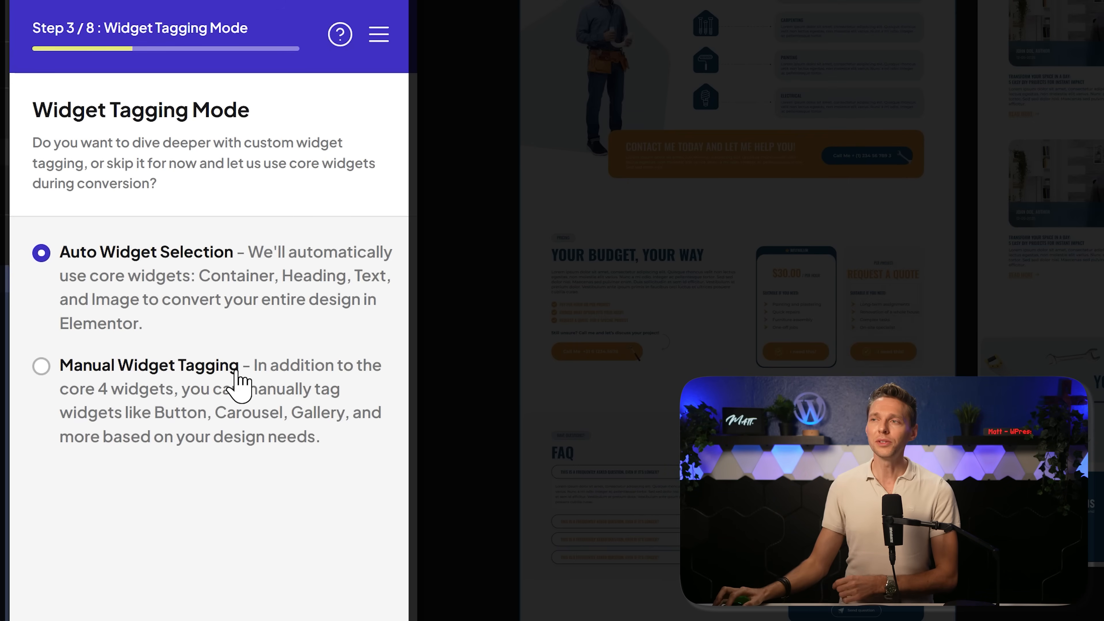
left_click(174, 367)
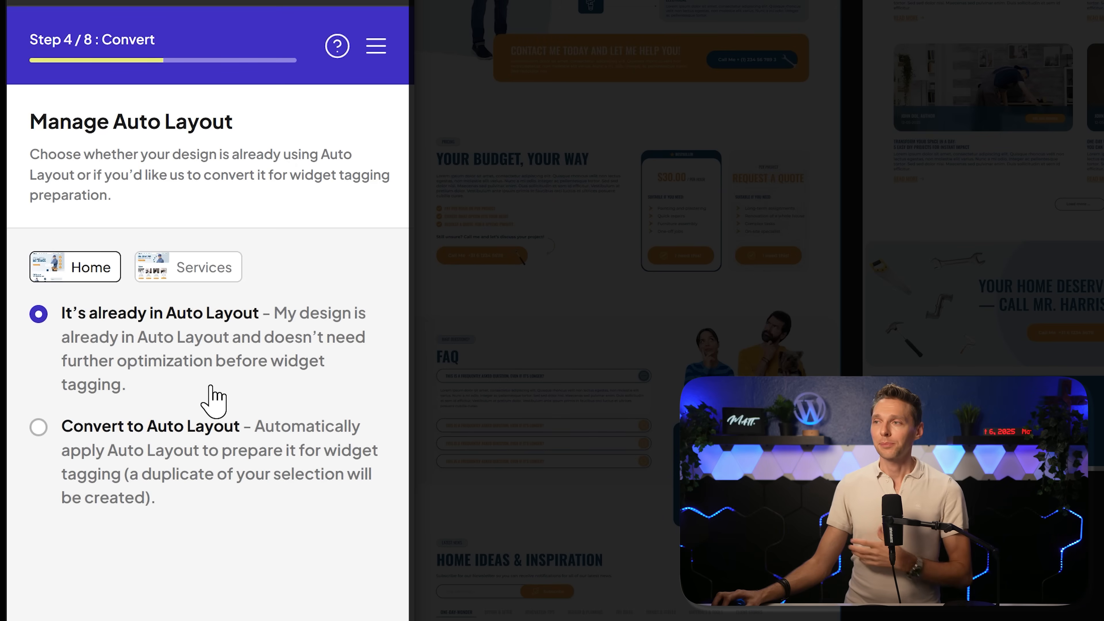
left_click(115, 450)
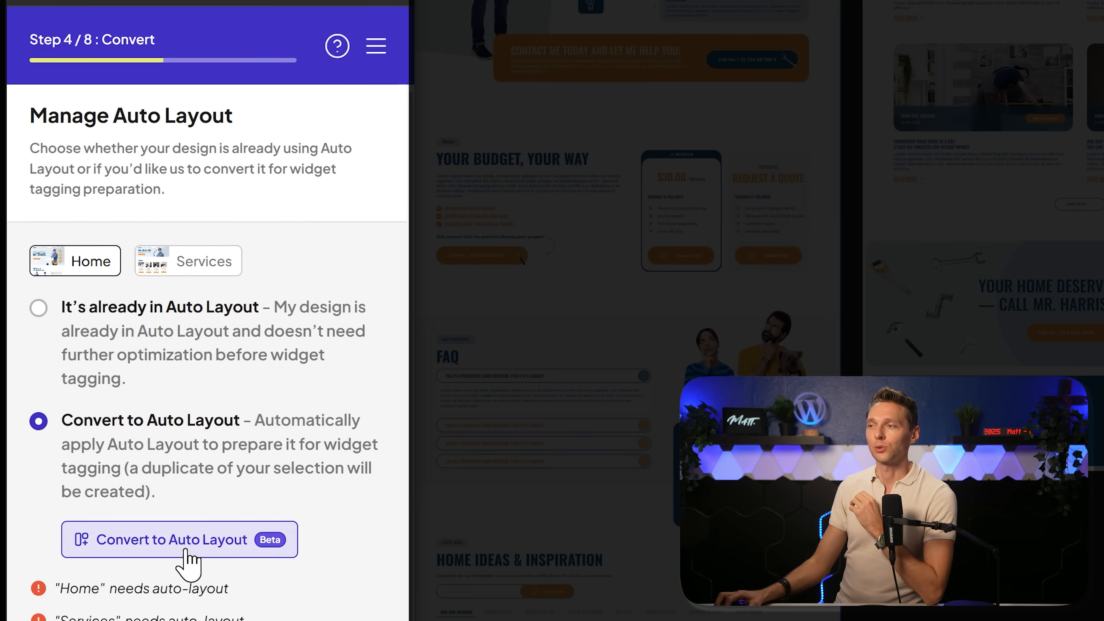
left_click(197, 546)
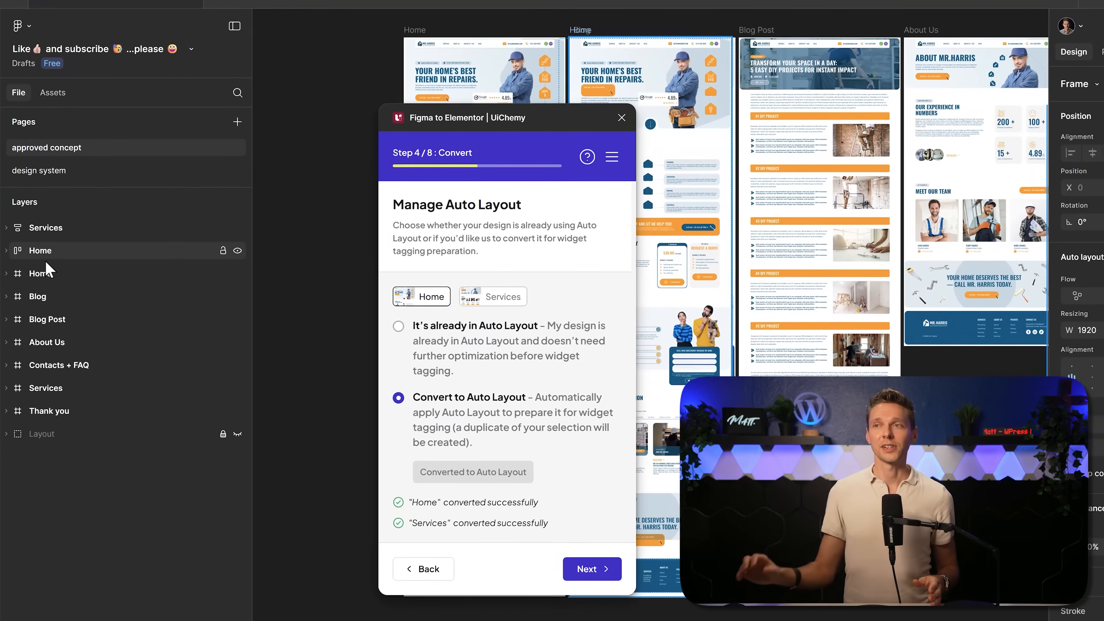
Compare the layer structure of the original Home frame with that of its Auto Layout duplicate.
left_click(16, 278)
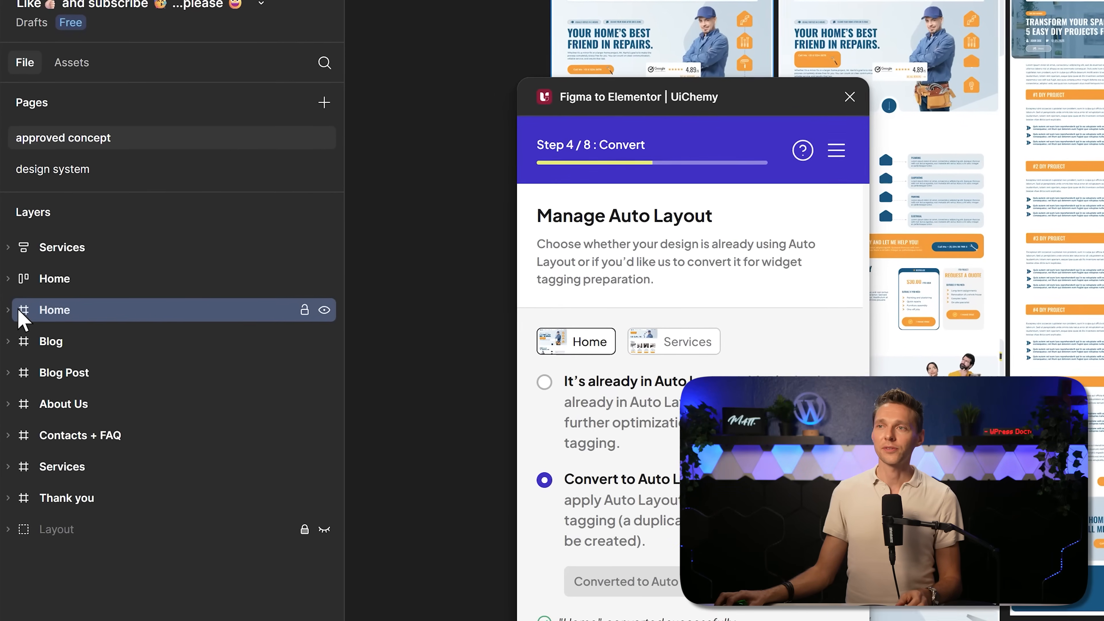
left_click(17, 309)
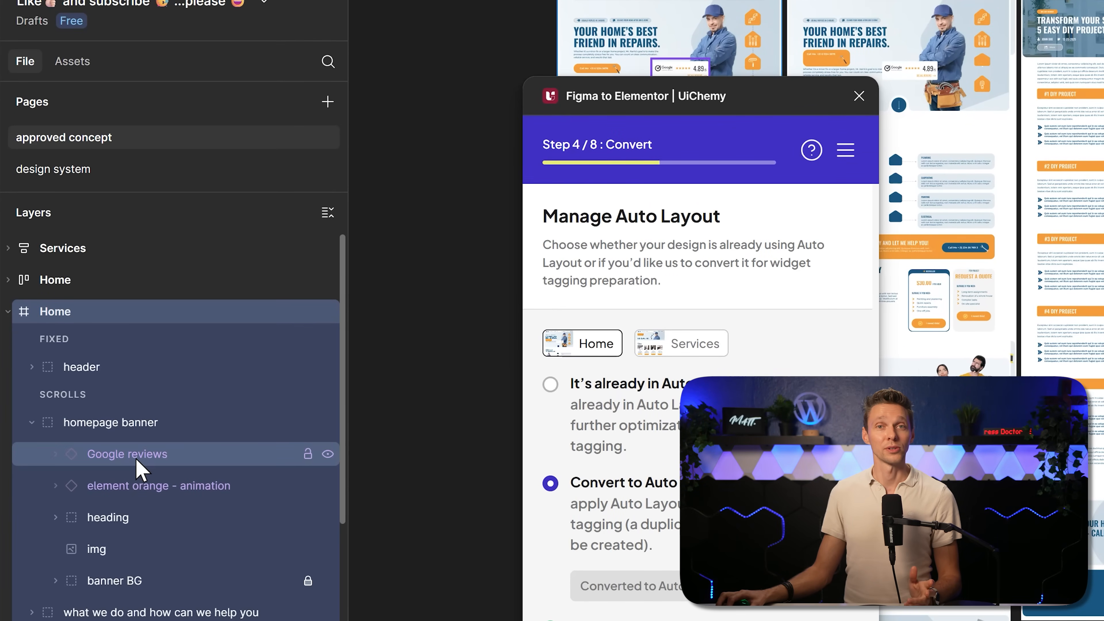
left_click(8, 312)
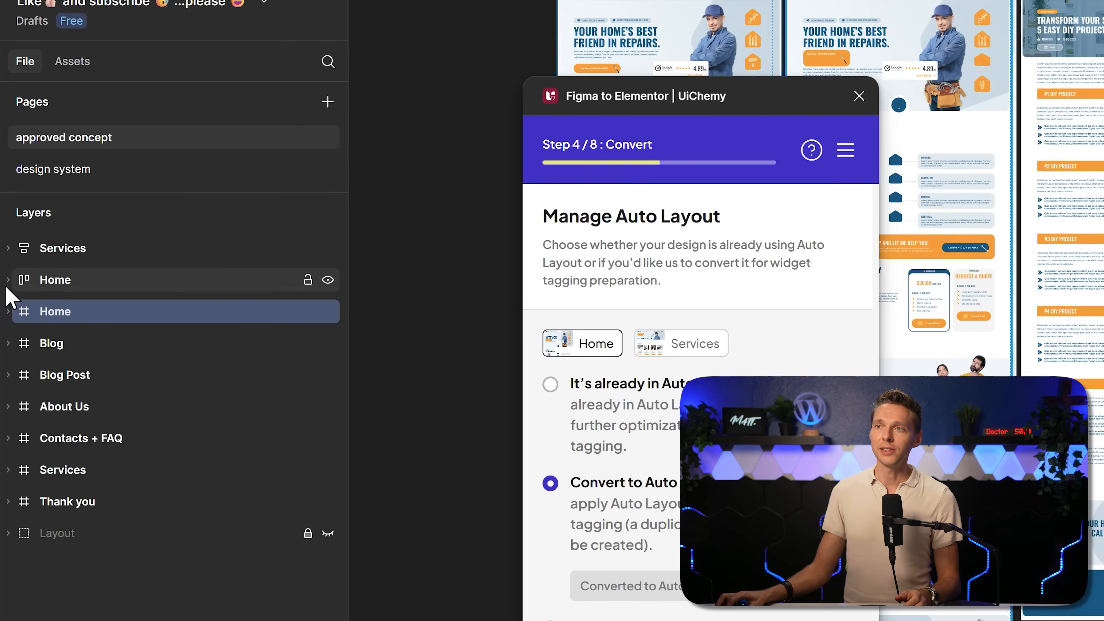
left_click(8, 280)
left_click(70, 281)
left_click(108, 310)
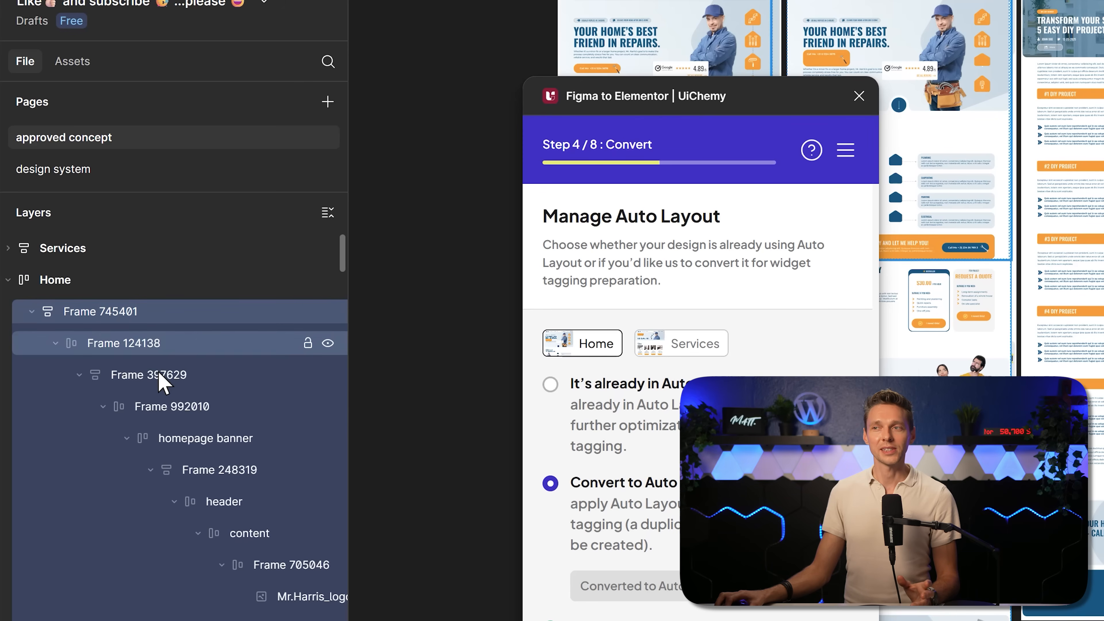
Proceed with the Home design as already in Auto Layout and filter the taggable widgets to Elementor.
left_click_drag(739, 90, 421, 53)
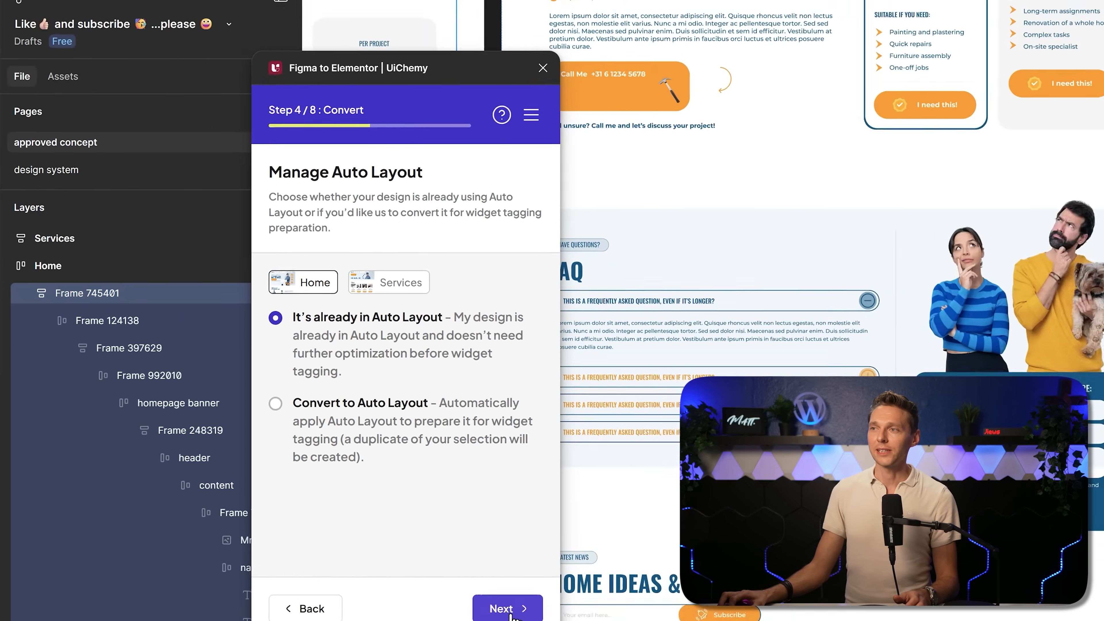
left_click(508, 611)
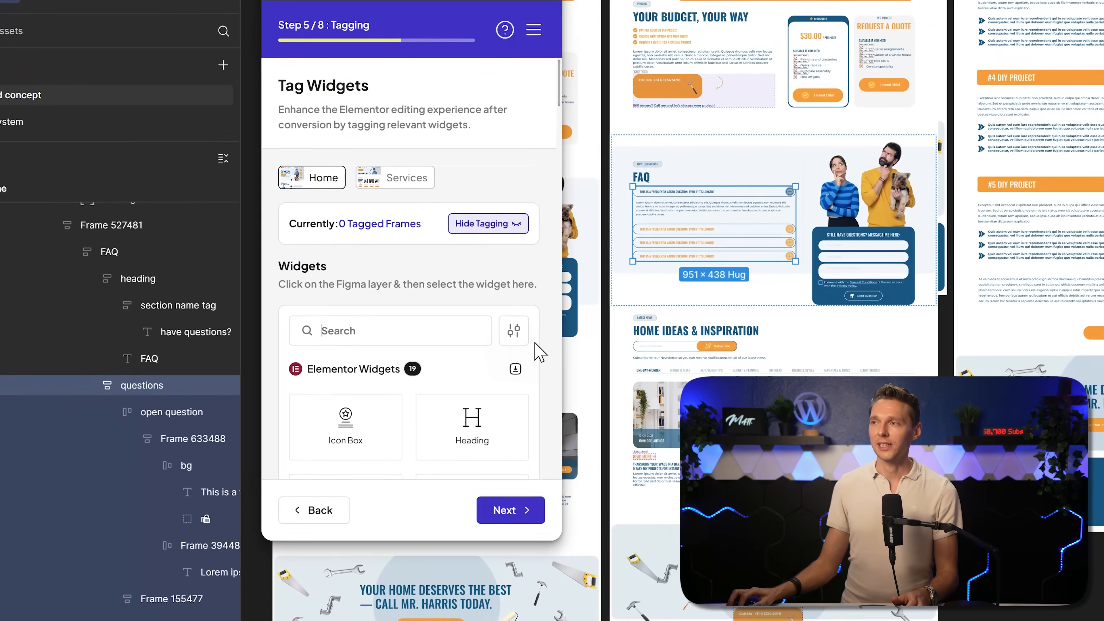
left_click(454, 332)
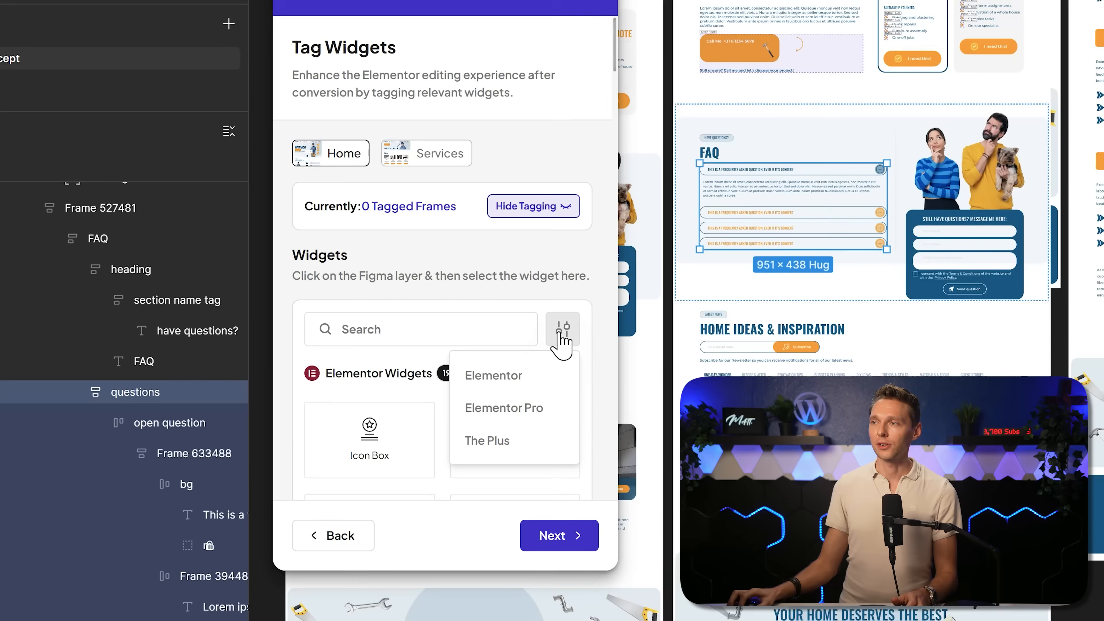
left_click(536, 386)
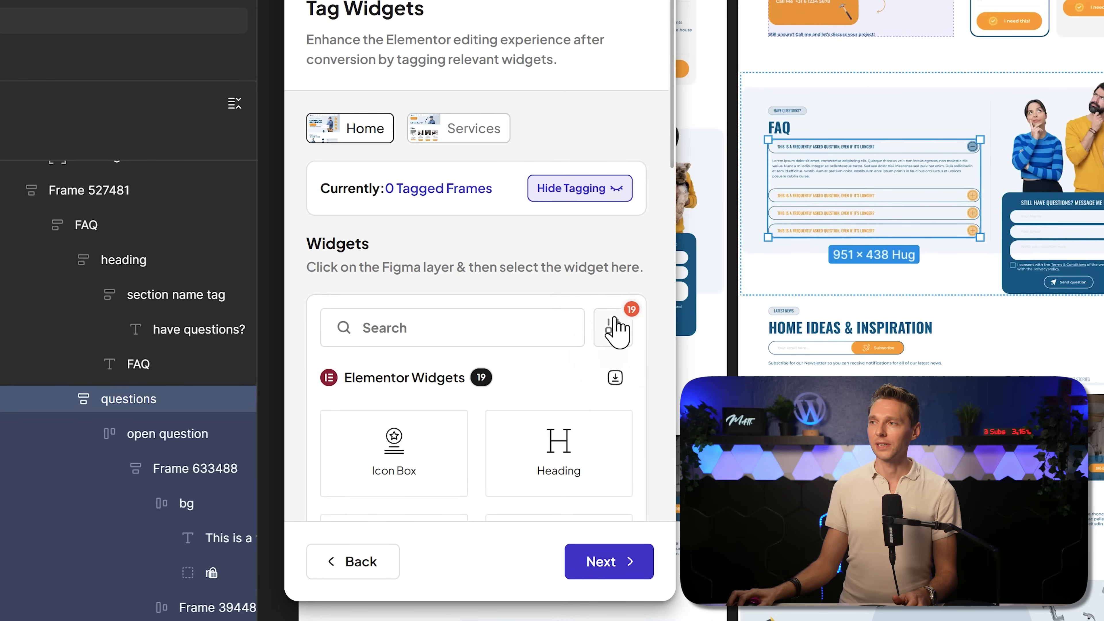
left_click(613, 327)
left_click(596, 417)
Search the widgets for "acc" and assign Accordion (Nested) to the questions layer of the FAQ section.
left_click(409, 328)
type("acc")
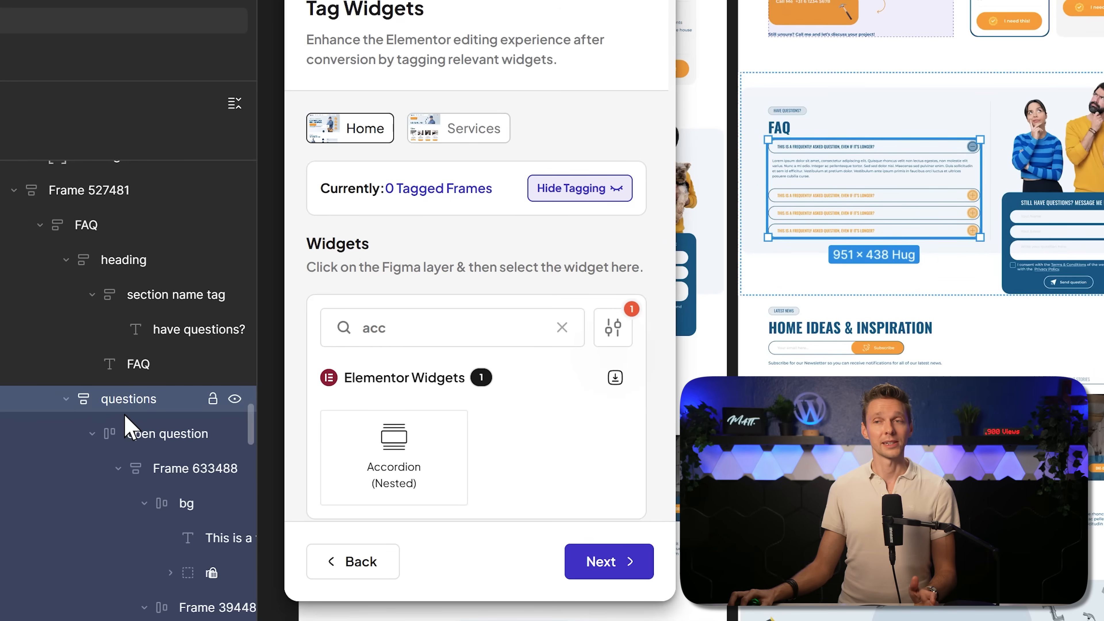
left_click(357, 476)
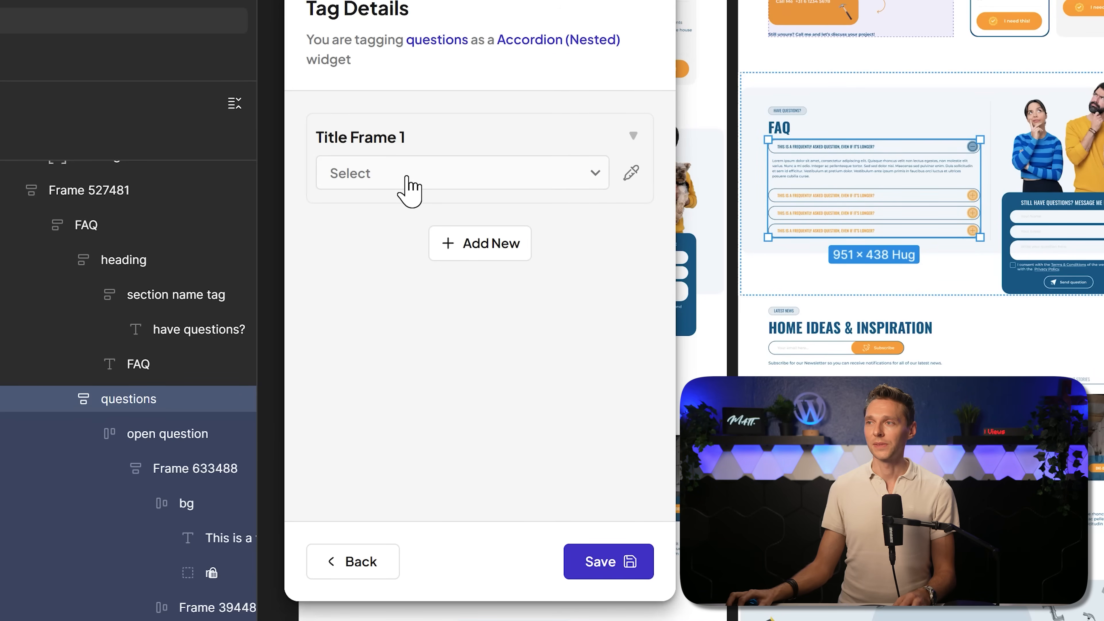
Set Title Frame 1 of the Frame 155477 accordion to question2, with plus (7) 1 as icon and the question text as title.
left_click(401, 183)
left_click(401, 229)
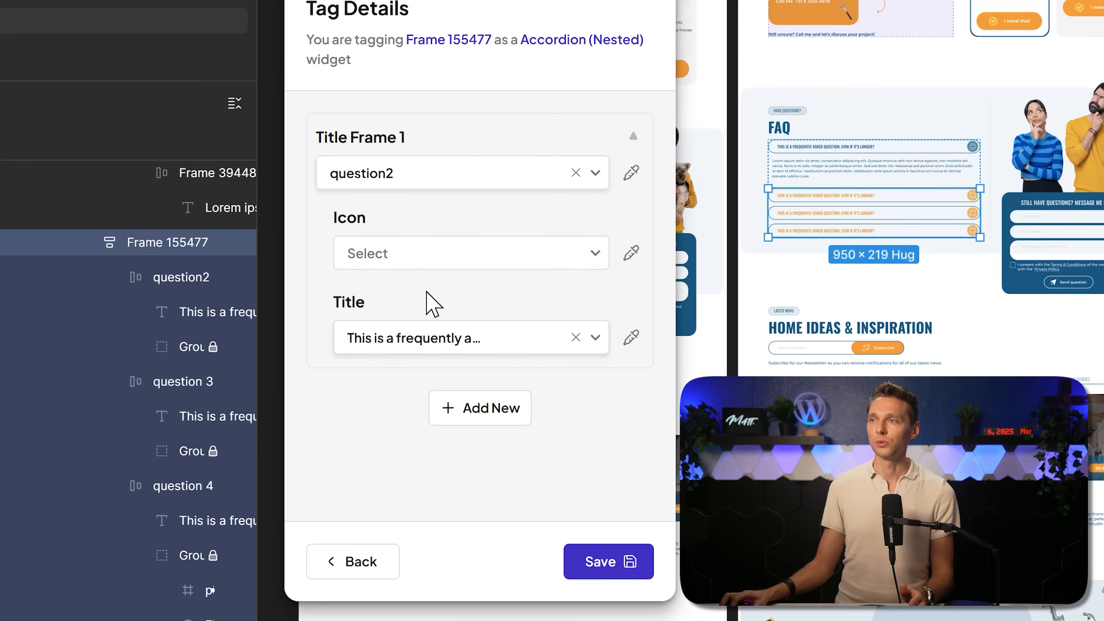
left_click(402, 254)
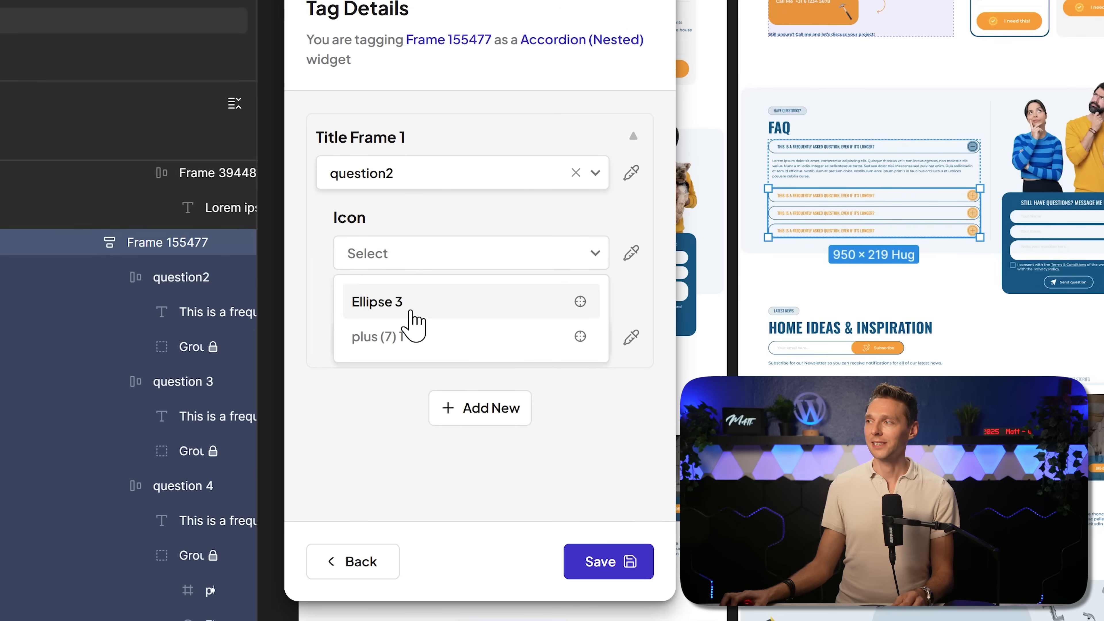
left_click(413, 336)
left_click(429, 339)
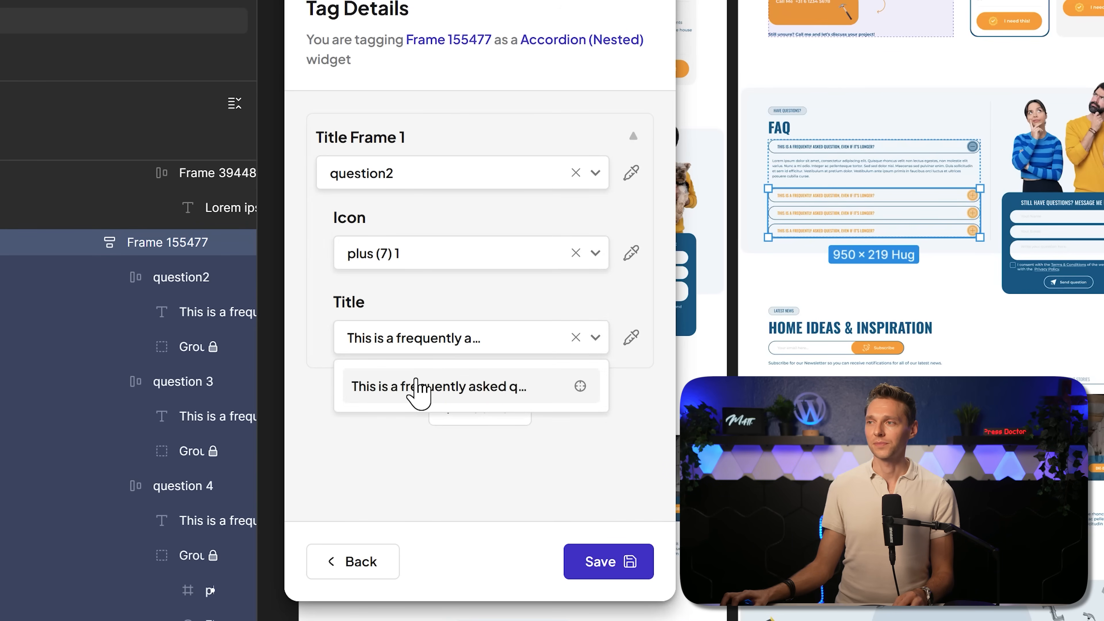
left_click(416, 387)
Add Title Frame 2 with question 3, icon Ellipse 3 and its question text as title, and save the accordion tag.
left_click(461, 414)
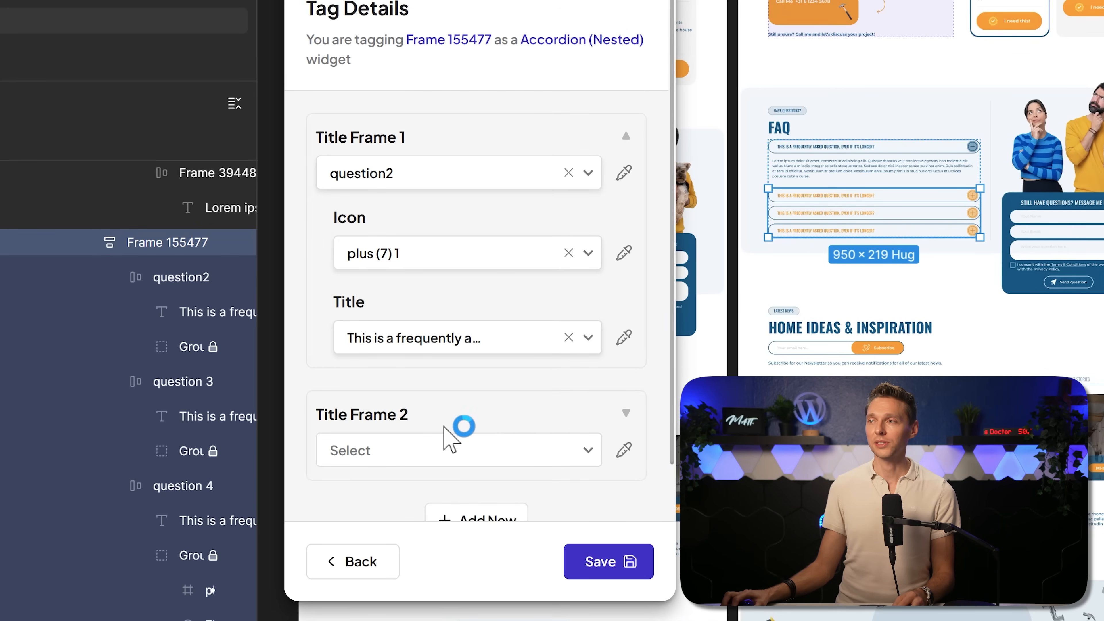
scroll(445, 428, "down", 2)
left_click(413, 390)
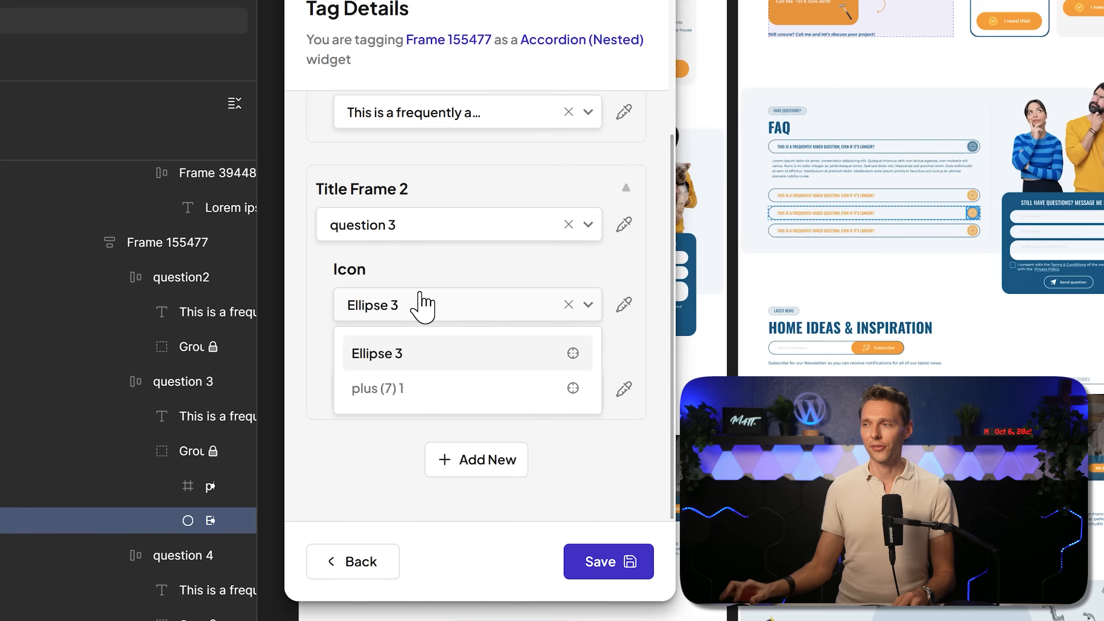
left_click(582, 574)
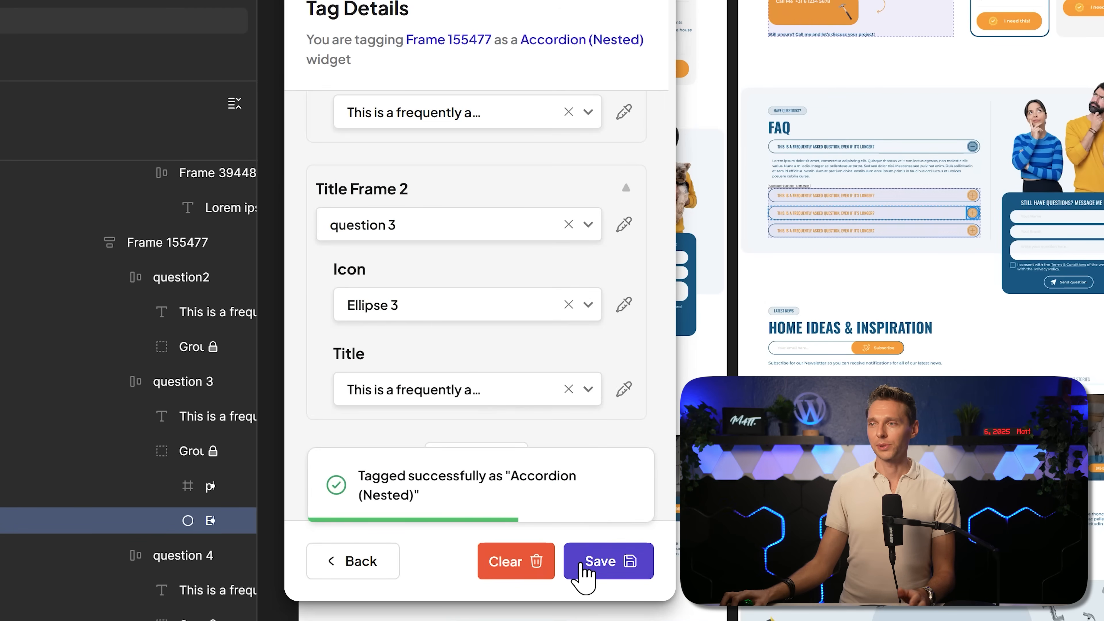
Return to the widget tagging mode and switch the Thank you page conversion to Auto Widget Selection.
left_click(353, 575)
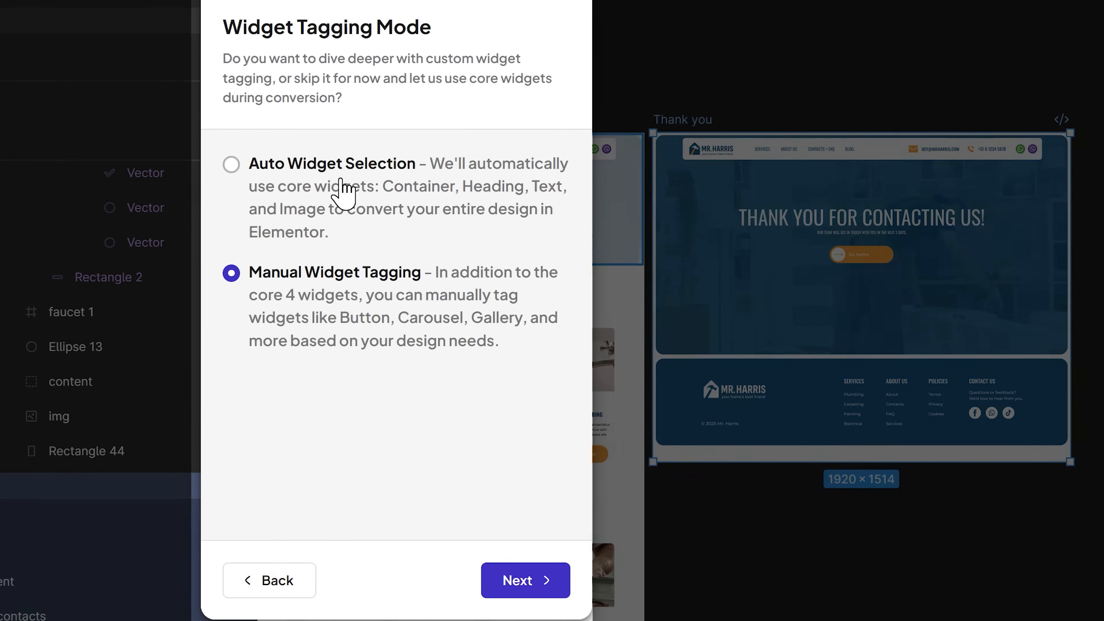
left_click(346, 196)
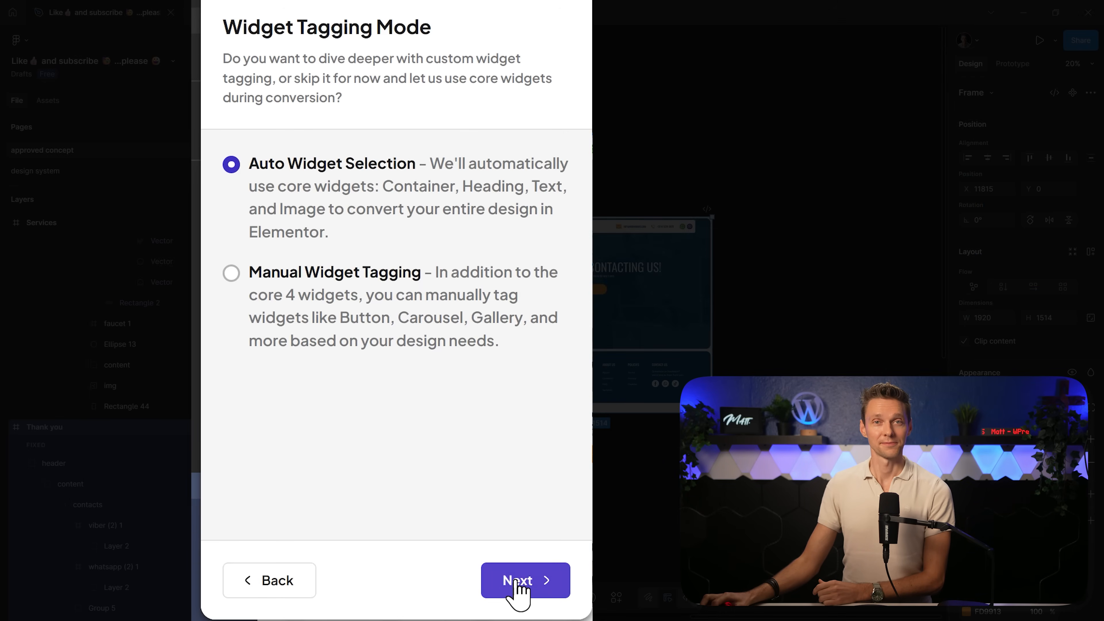
left_click(520, 585)
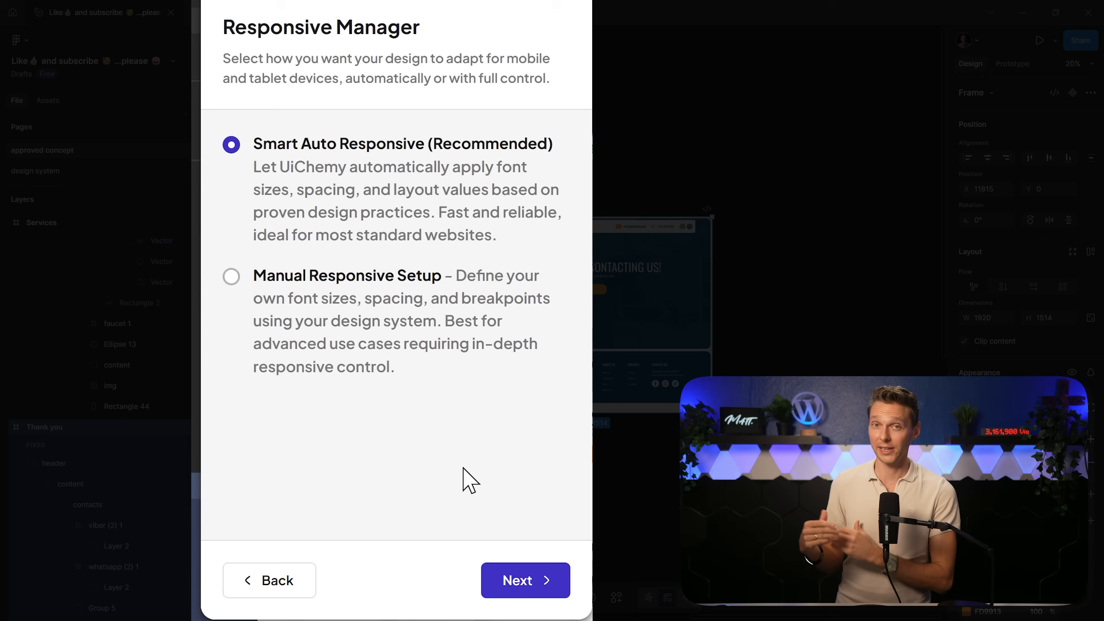
Examine the font size options of Manual Responsive Setup, including the Normal and Clamp modes and the tablet and mobile values.
left_click(303, 275)
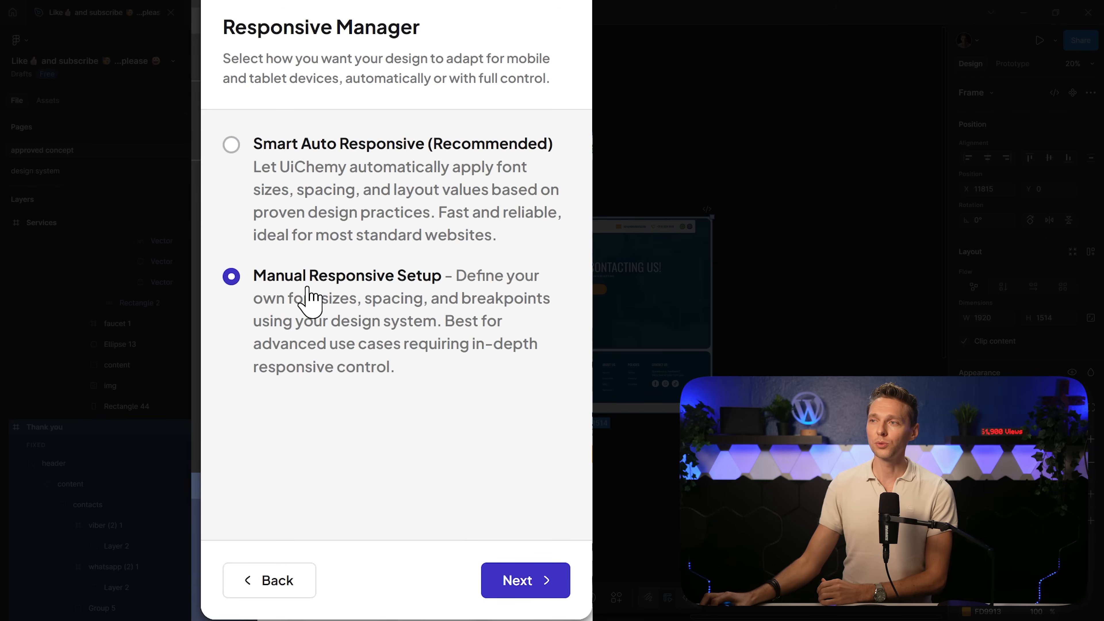
left_click(540, 583)
left_click(520, 173)
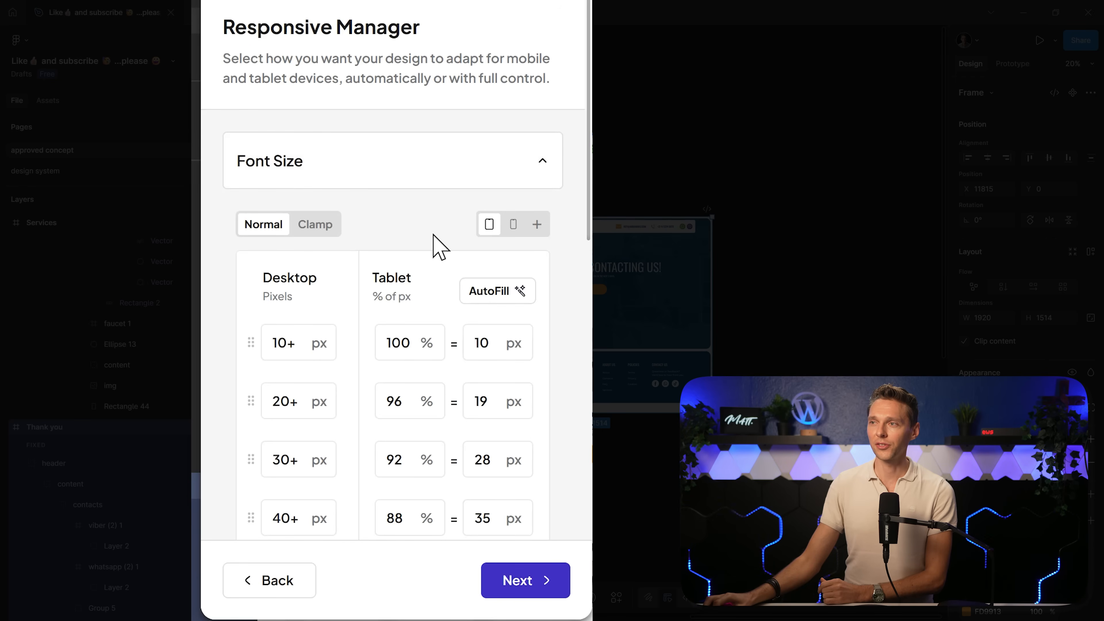
left_click(318, 233)
left_click(264, 224)
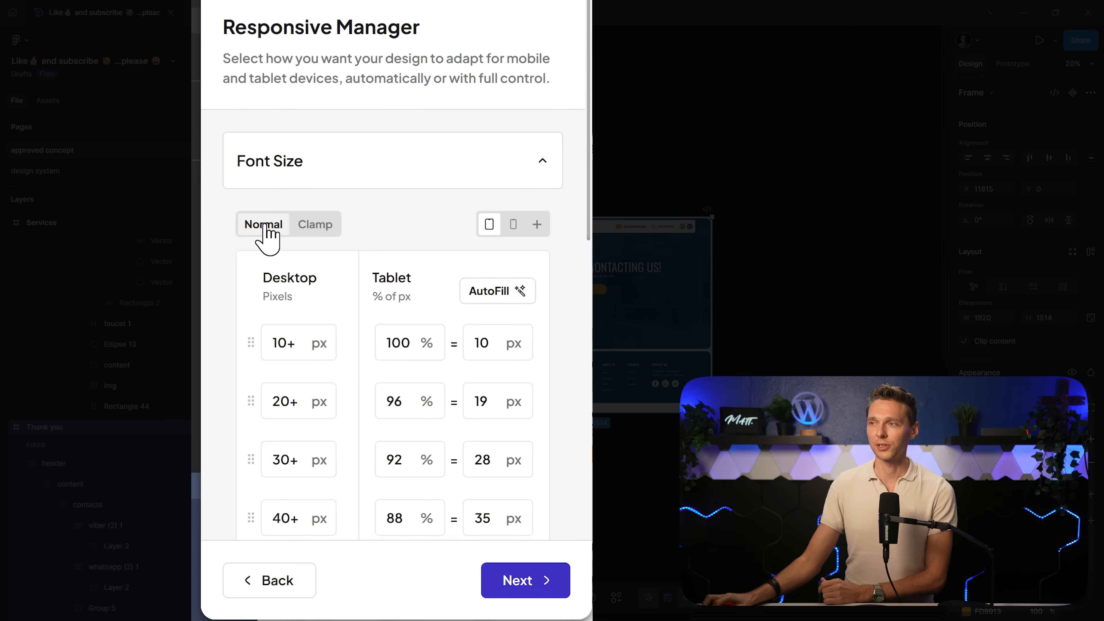
left_click(513, 225)
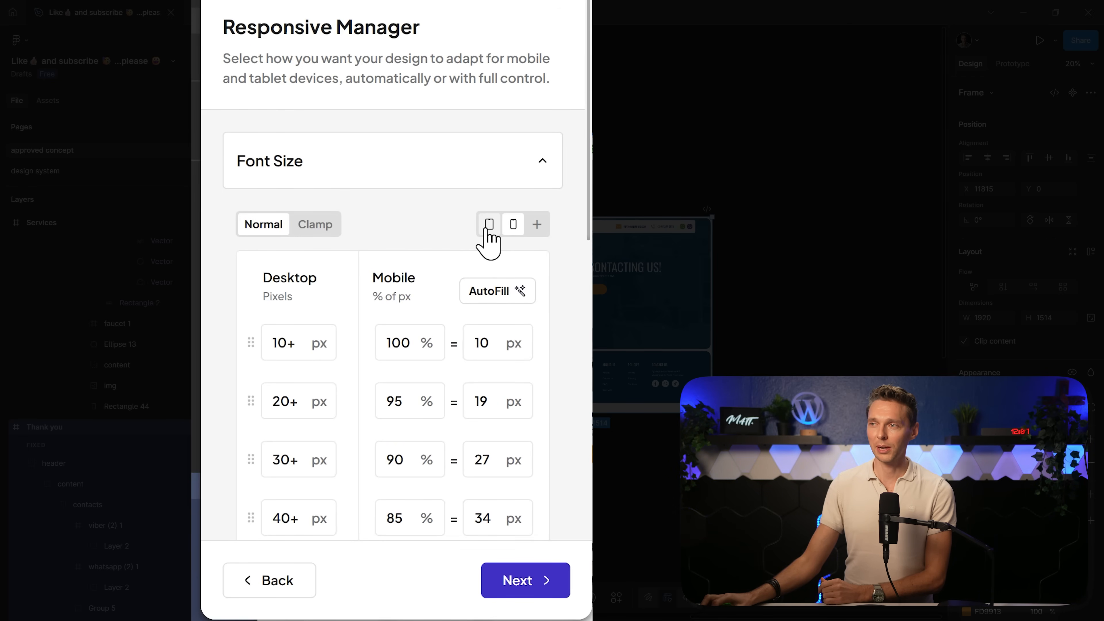
left_click(488, 226)
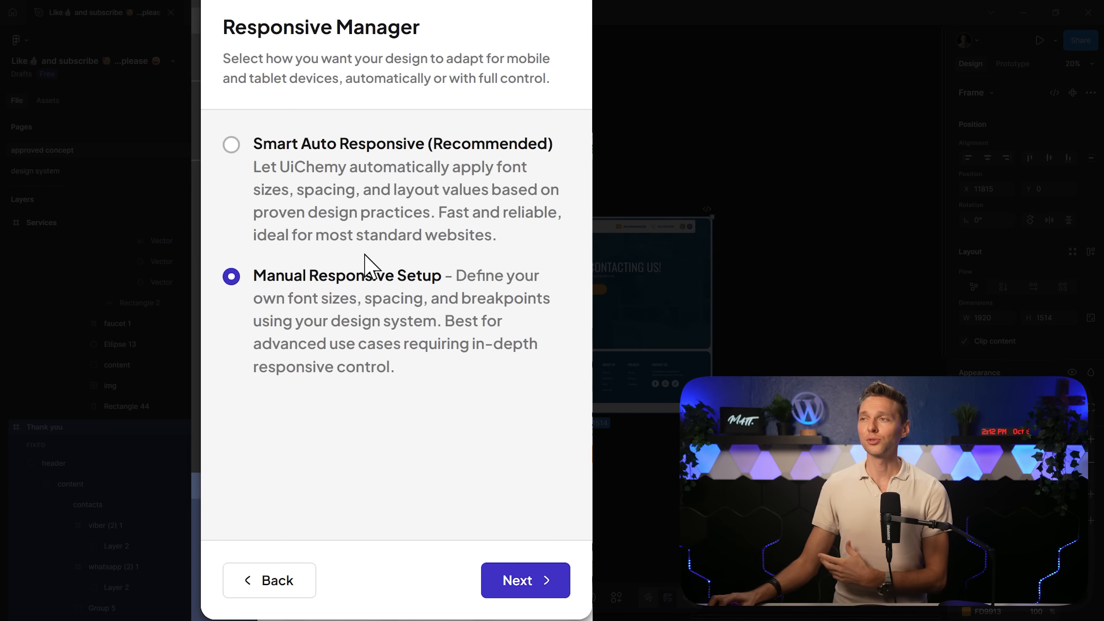
Choose Smart Auto Responsive and start adding another site for syncing the global styles.
left_click(365, 143)
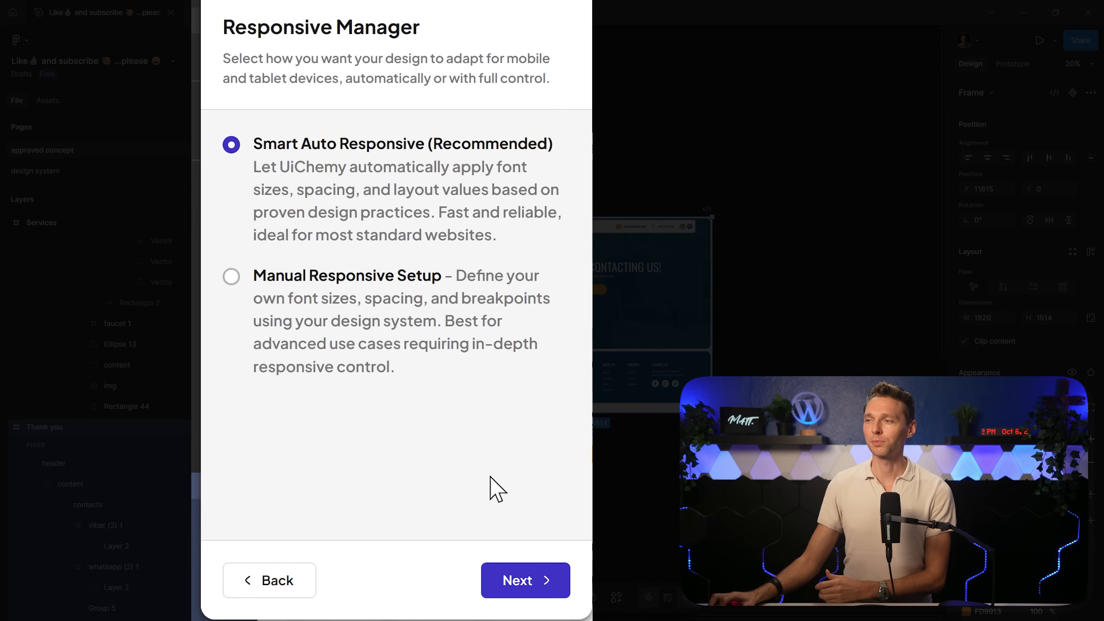
left_click(525, 594)
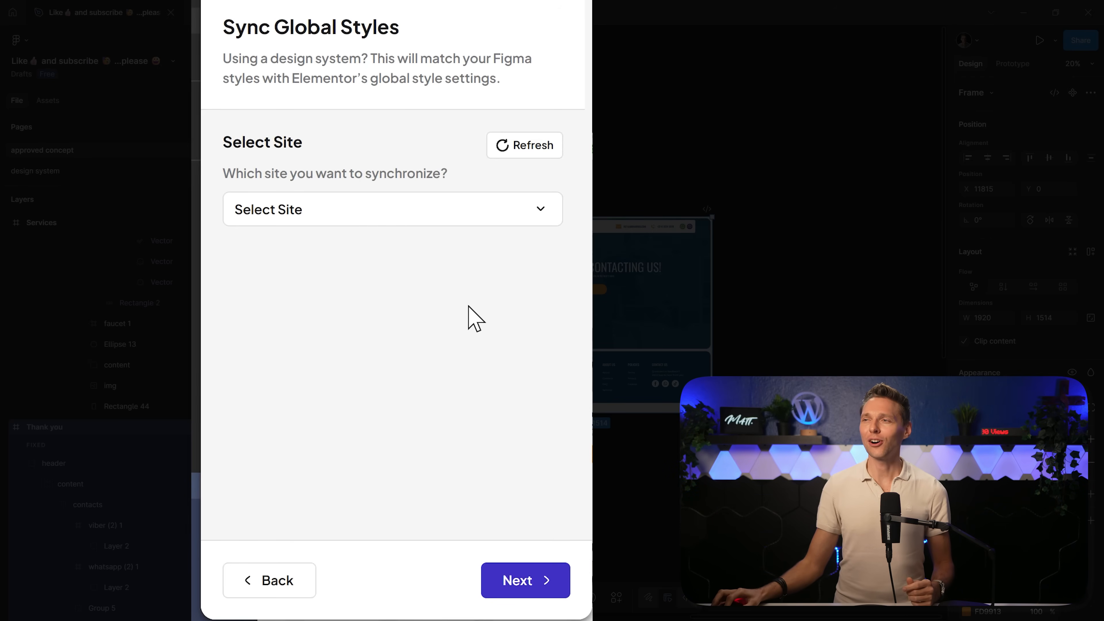
left_click(378, 221)
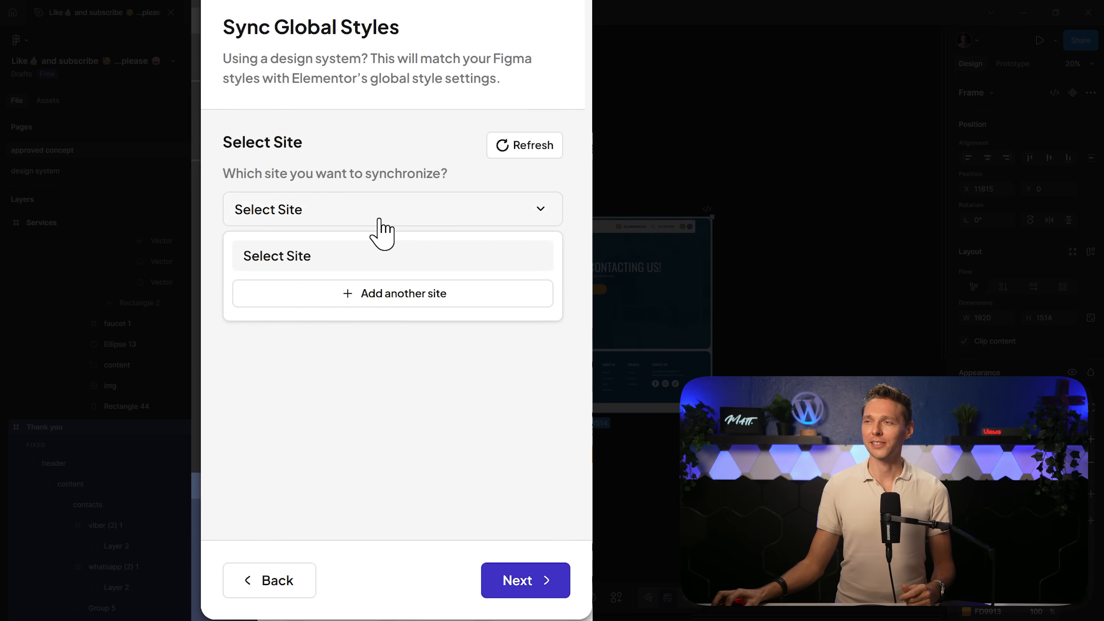
left_click(388, 294)
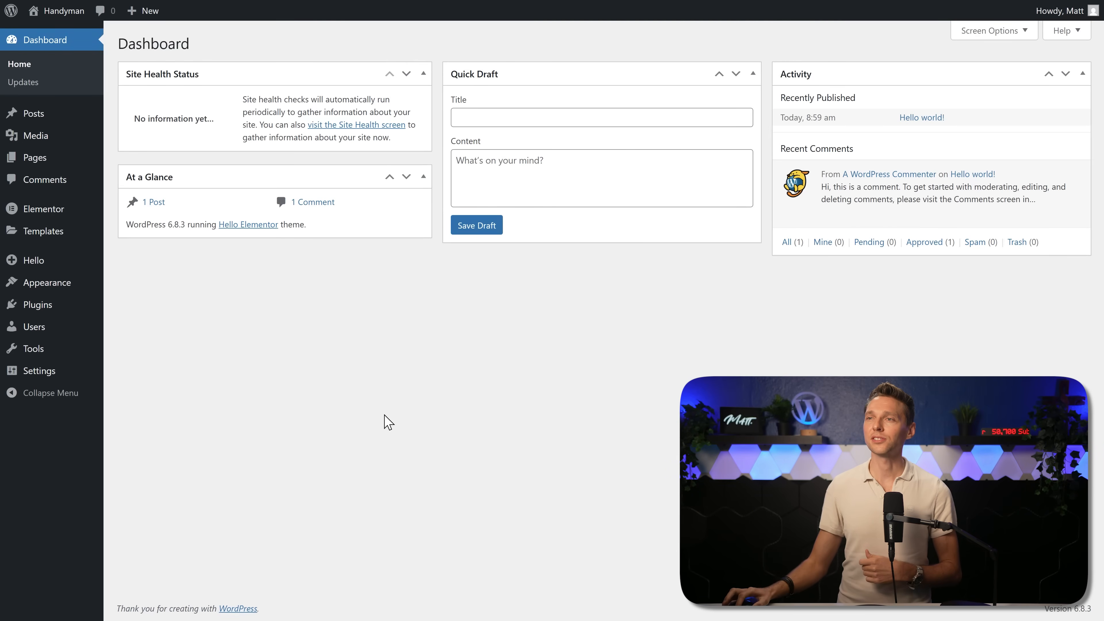
Upload the UiChemy v4.1.0-1 zip file as a new WordPress plugin, then install and activate it.
mouse_move(80, 309)
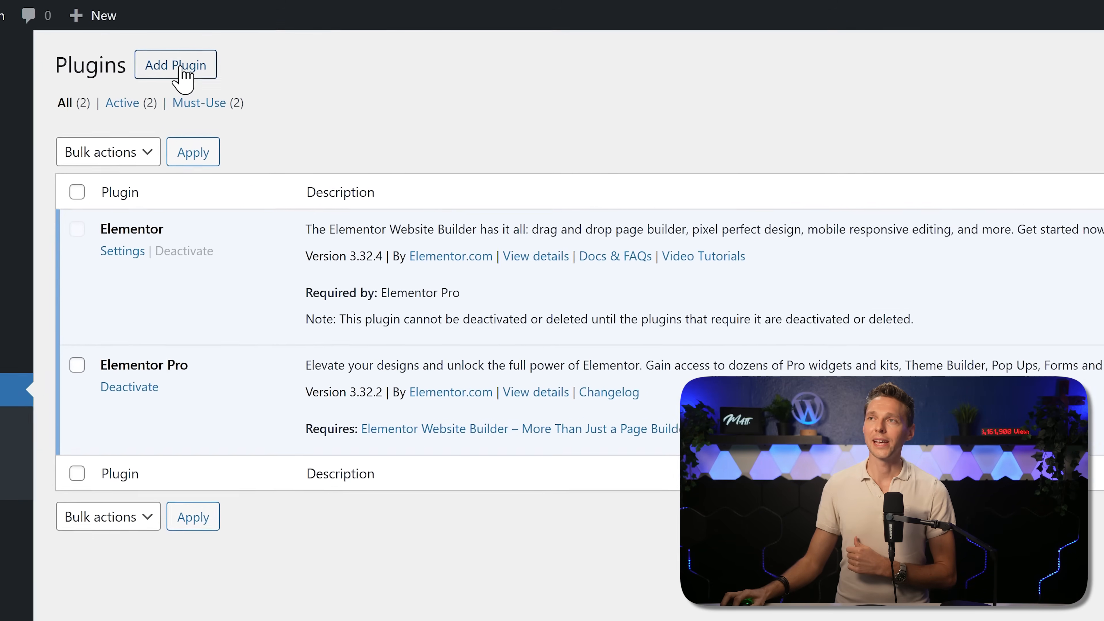
left_click(174, 78)
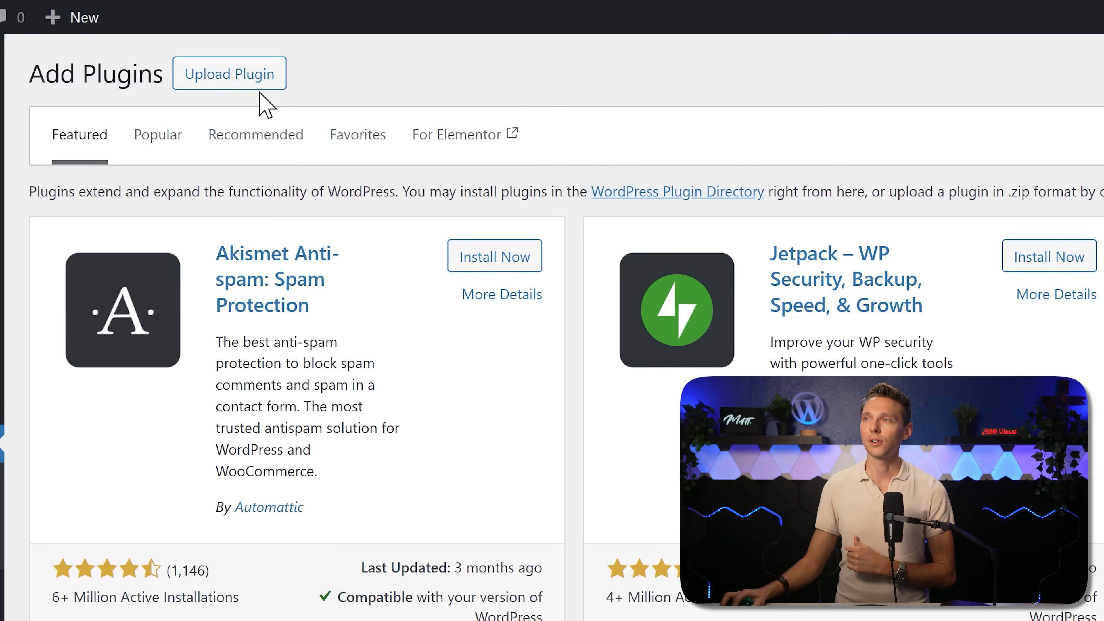
left_click(244, 79)
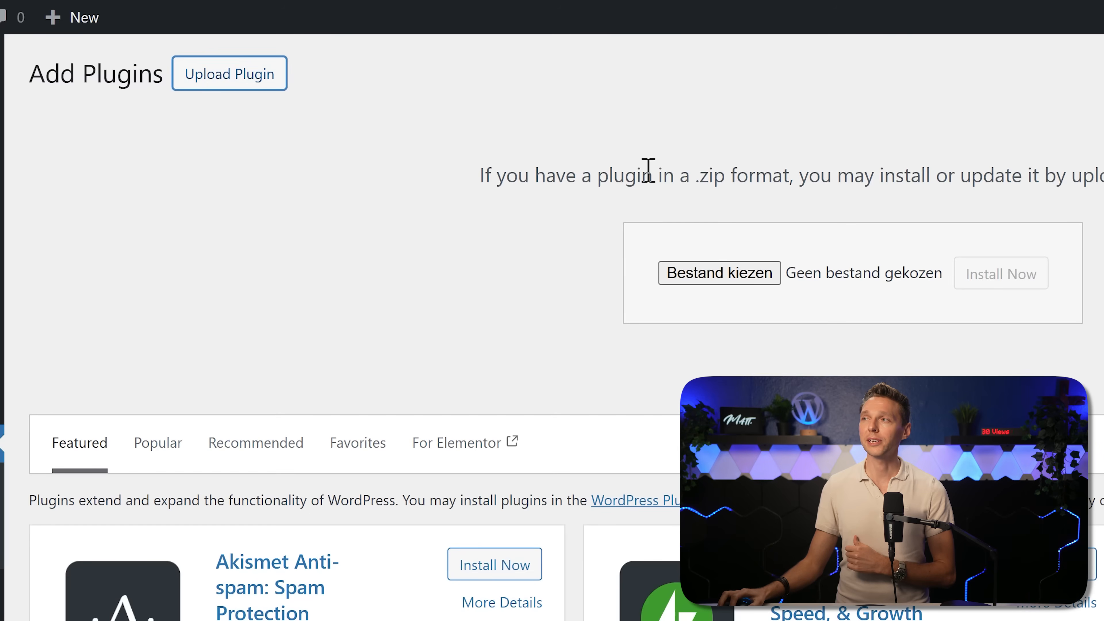
left_click(701, 283)
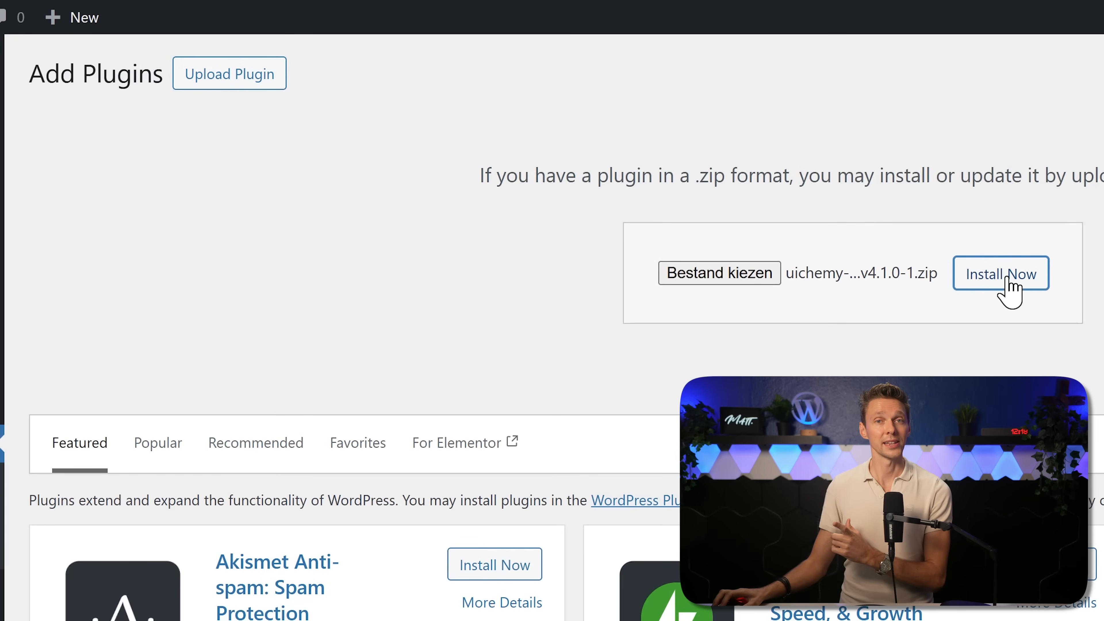
left_click(1009, 287)
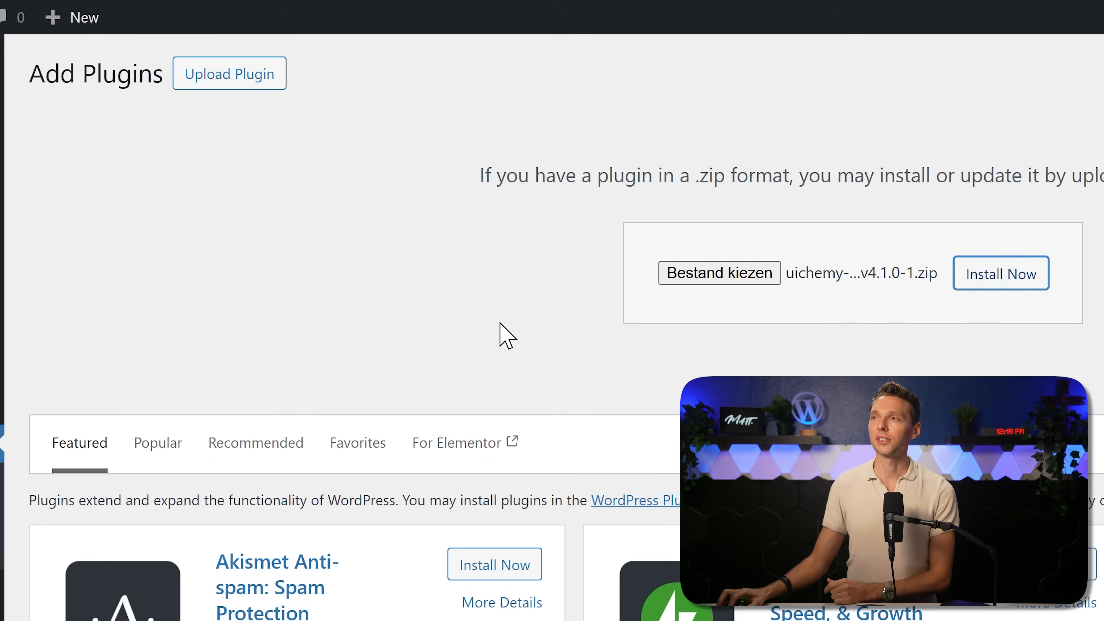
left_click(104, 240)
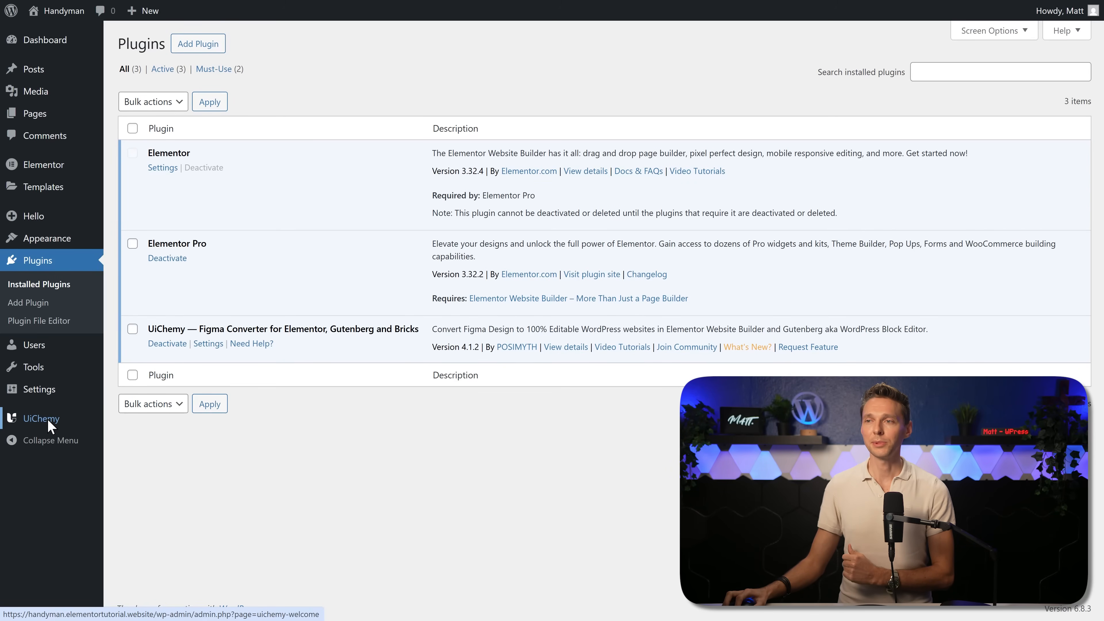
left_click(48, 424)
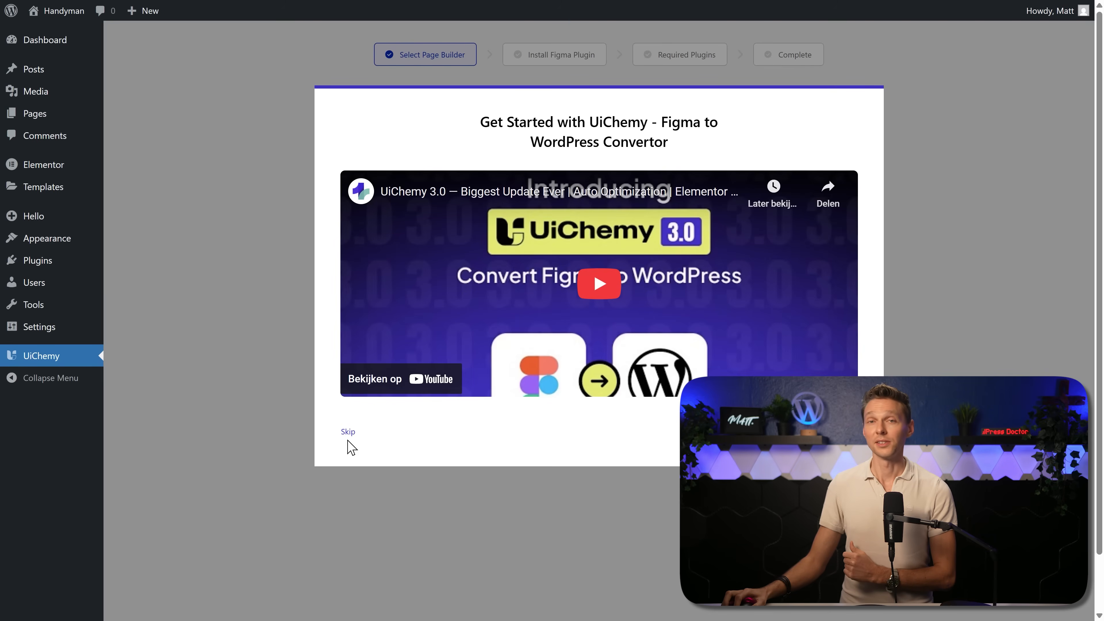
left_click(348, 432)
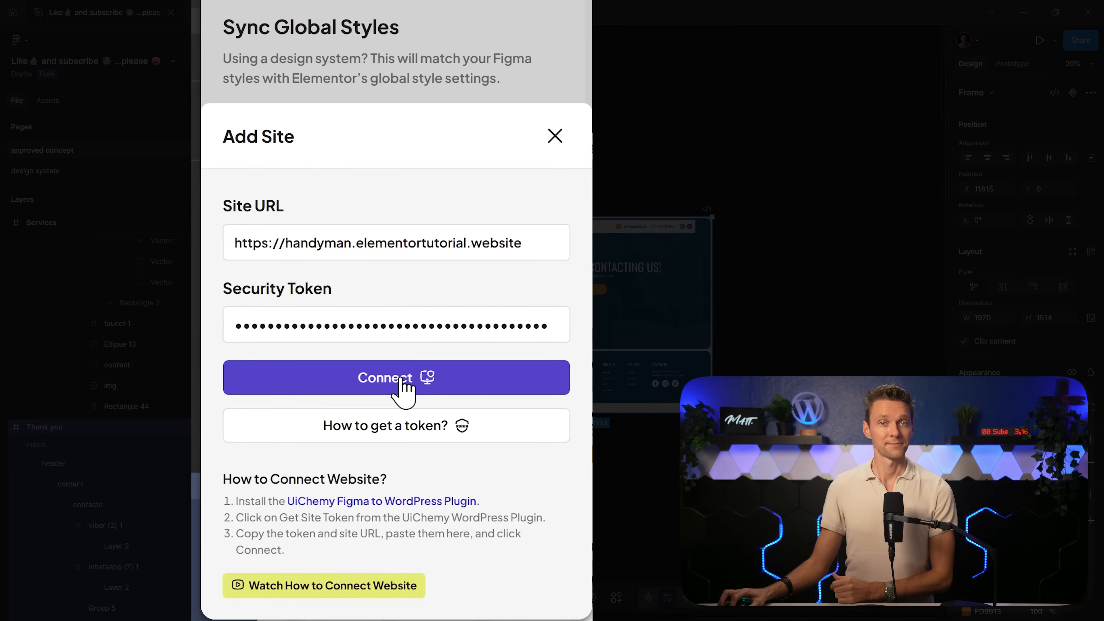
left_click(401, 377)
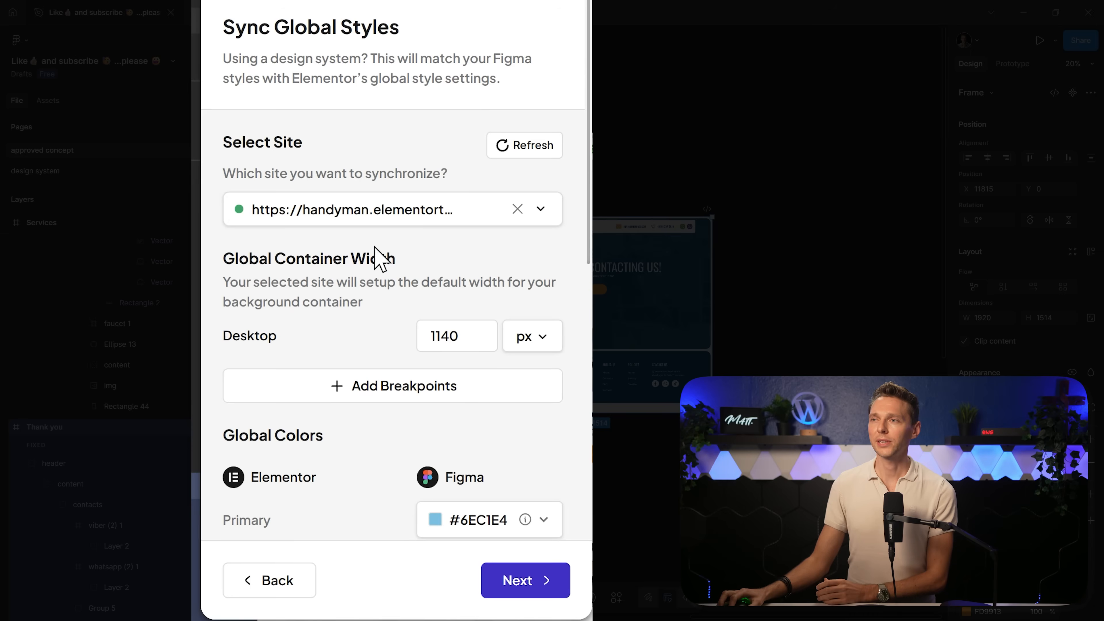
Set the desktop global container width of the connected site to 1200 px.
middle_click(508, 274)
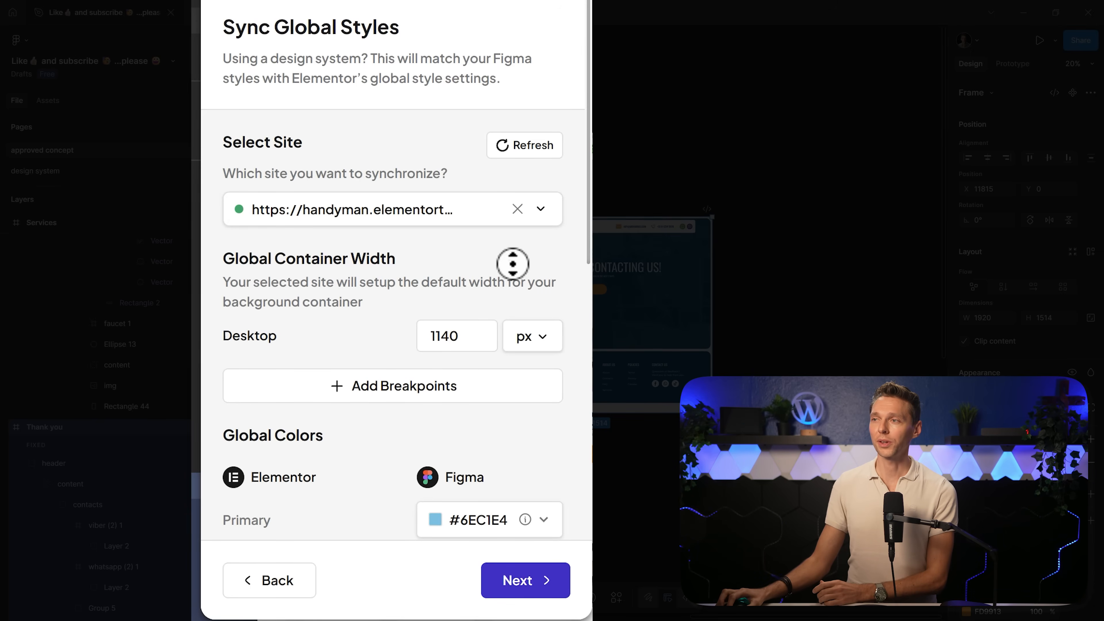
scroll(485, 311, "down", 1)
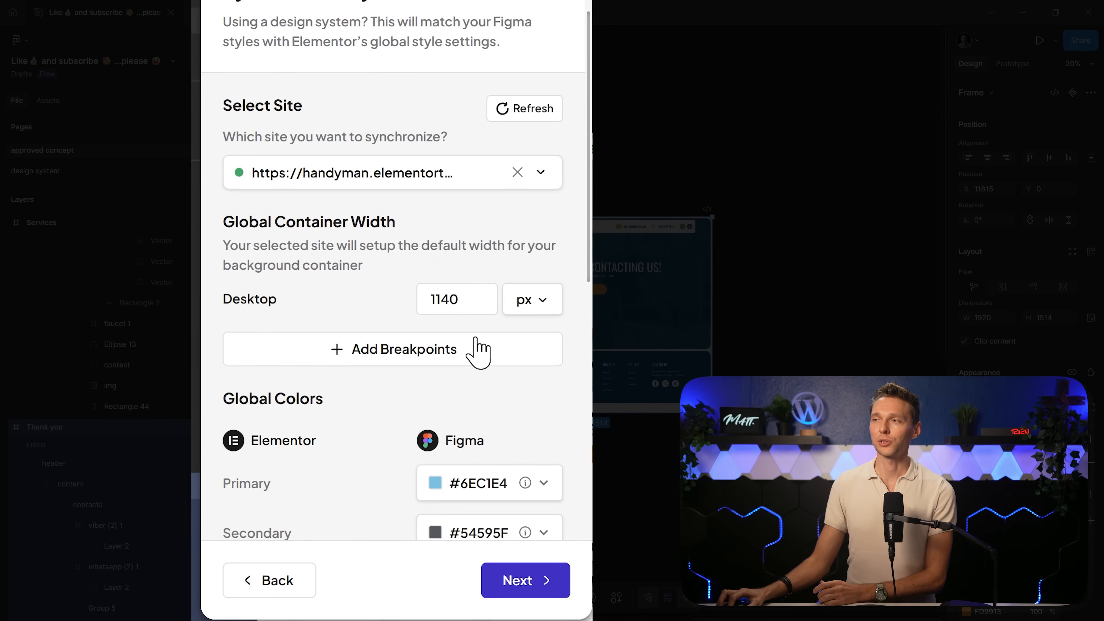
left_click_drag(460, 303, 412, 306)
type("1200")
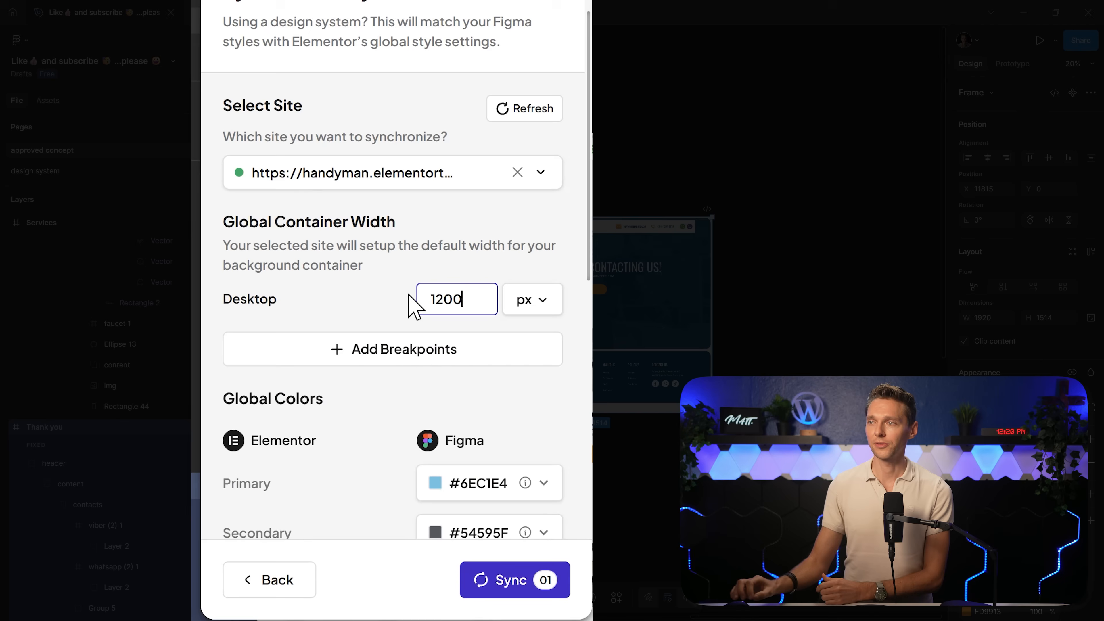
left_click(339, 319)
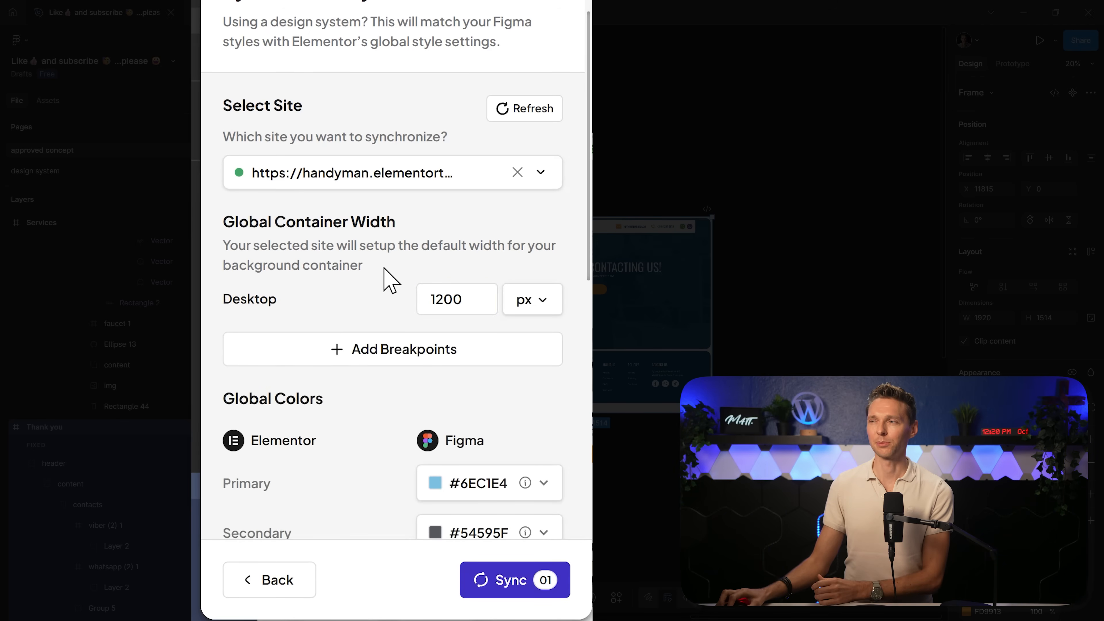
Examine the Elementor-to-Figma mappings for Global Colors and Global Typography in the style sync settings.
middle_click(530, 246)
scroll(529, 246, "down", 1)
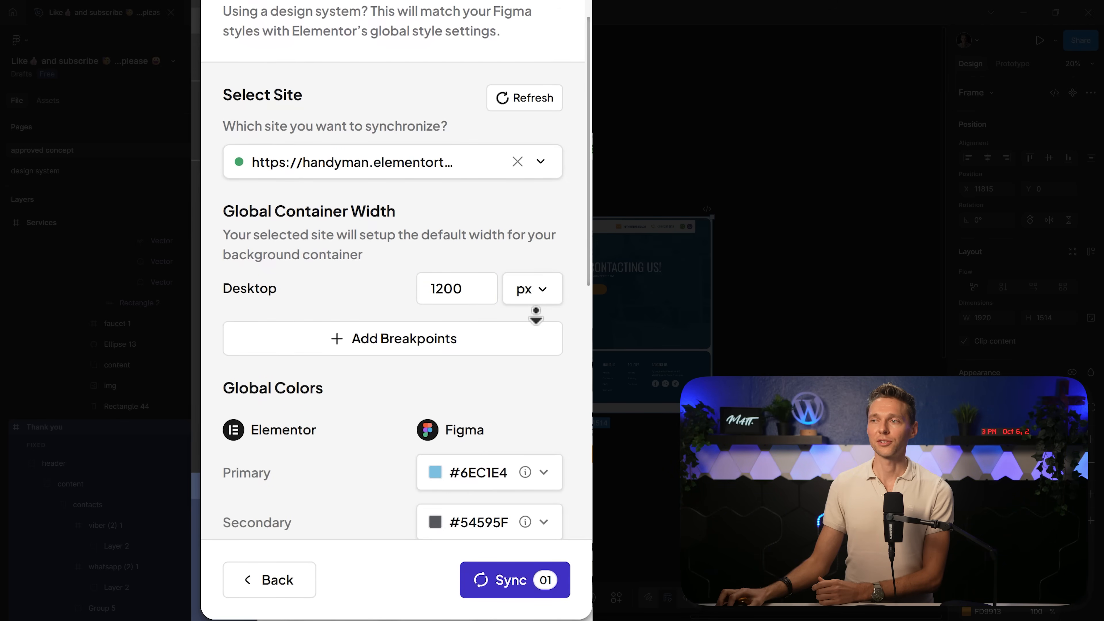
scroll(536, 314, "down", 5)
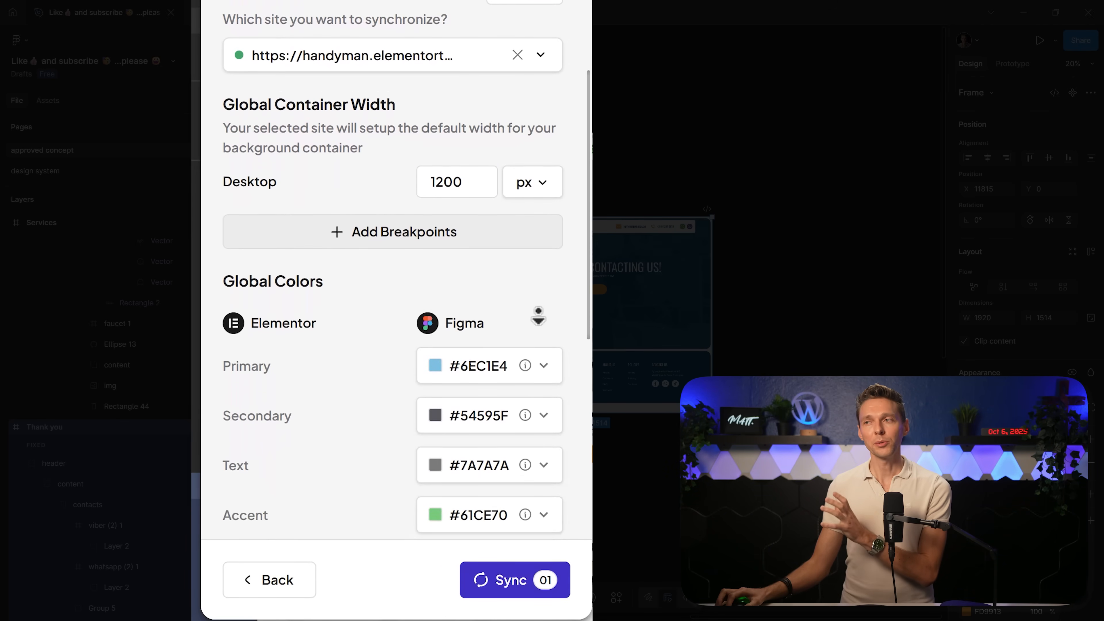
scroll(539, 315, "down", 6)
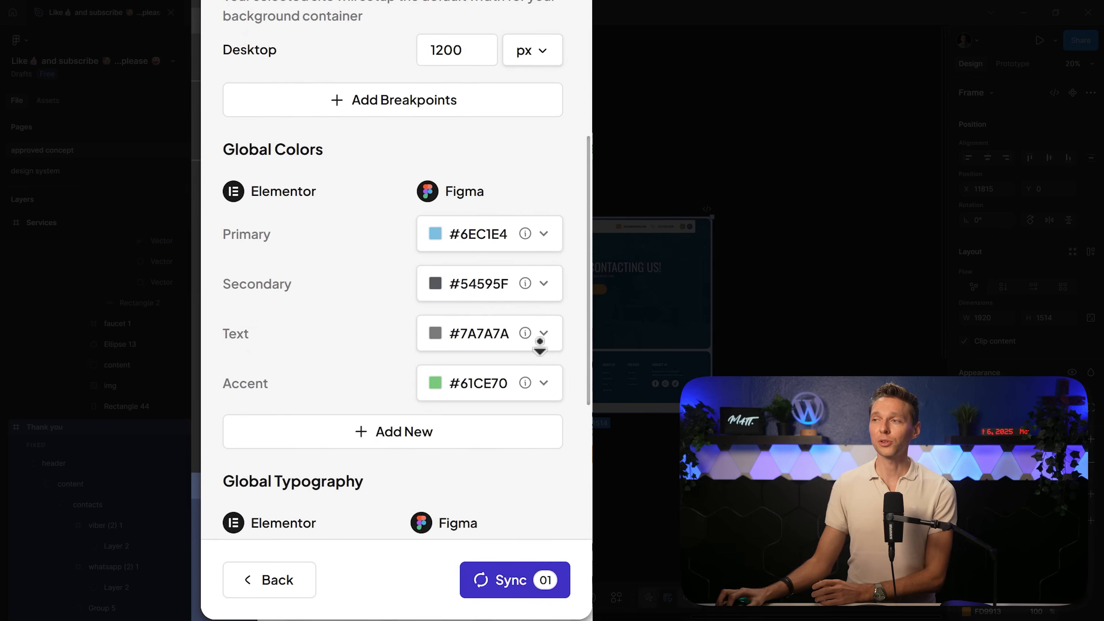
scroll(539, 345, "down", 12)
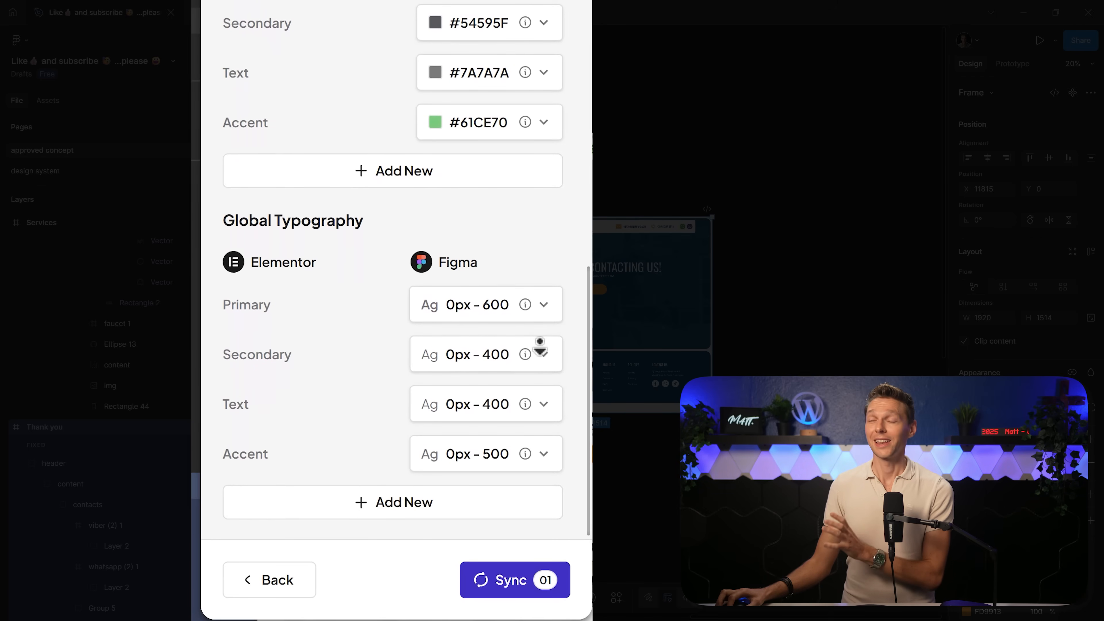
middle_click(540, 348)
middle_click(542, 241)
scroll(545, 183, "up", 1)
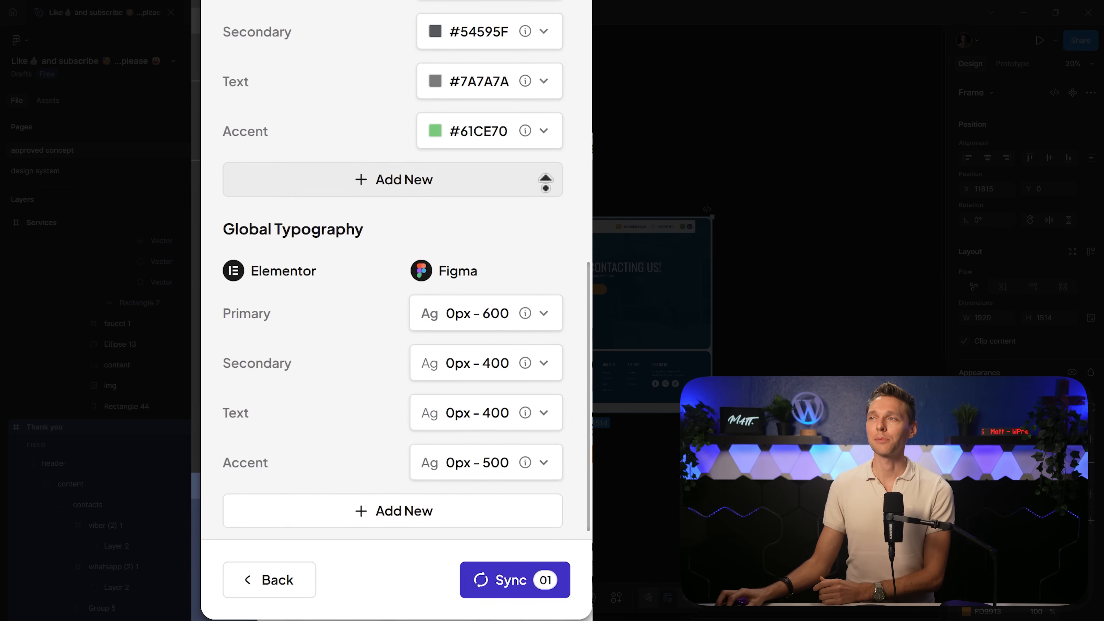
scroll(546, 183, "up", 9)
middle_click(552, 160)
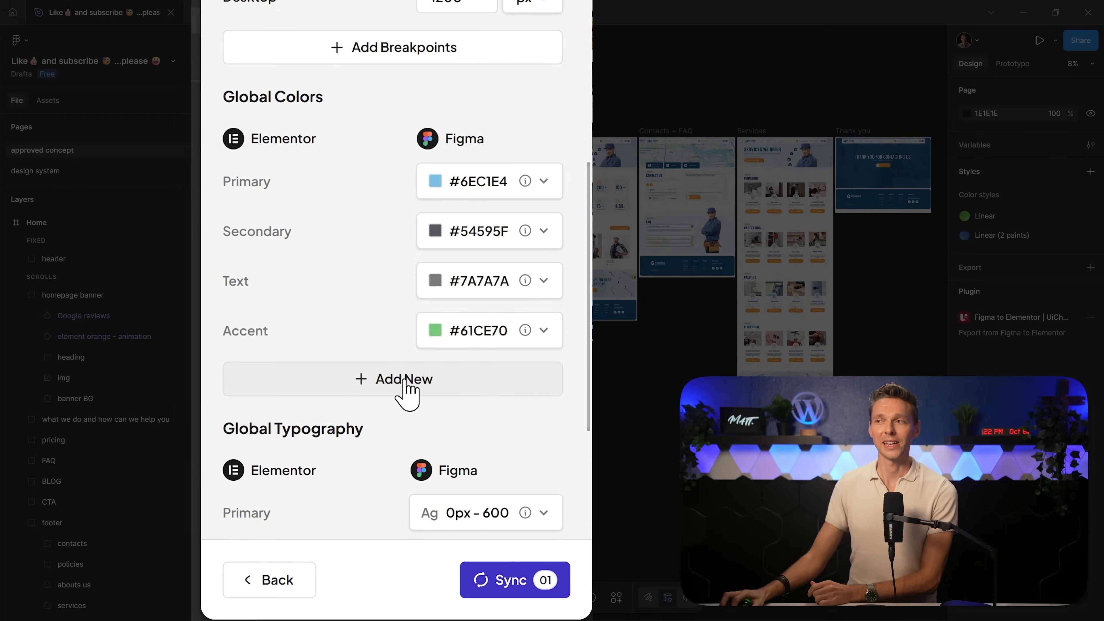
Add the document color #FD9913 as a new global color, and add all other document colors as well.
left_click(179, 511)
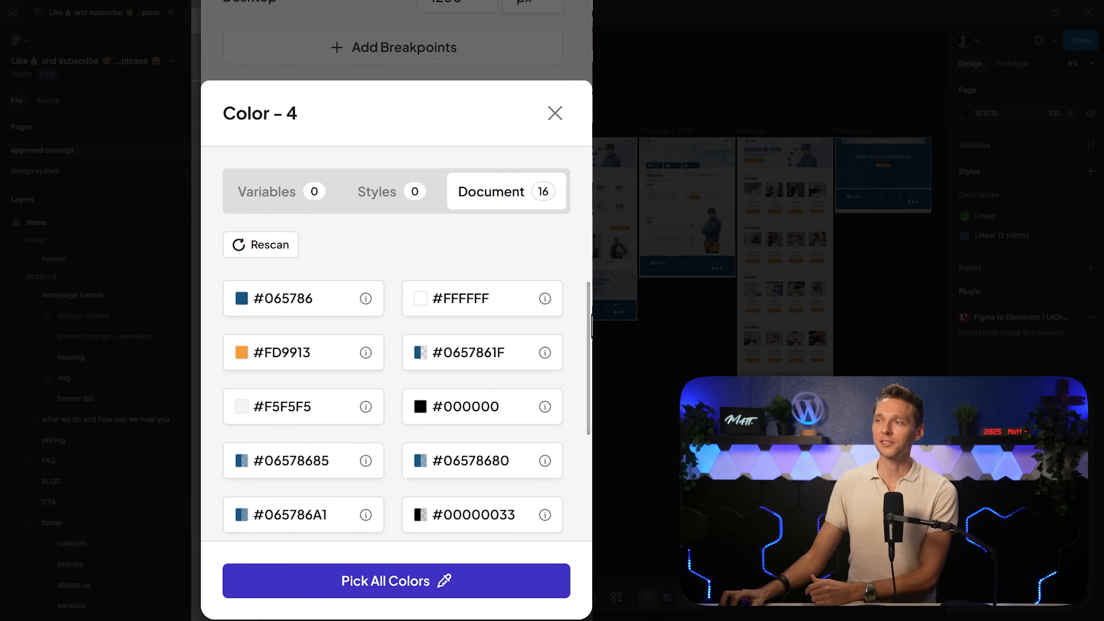
left_click_drag(591, 324, 584, 264)
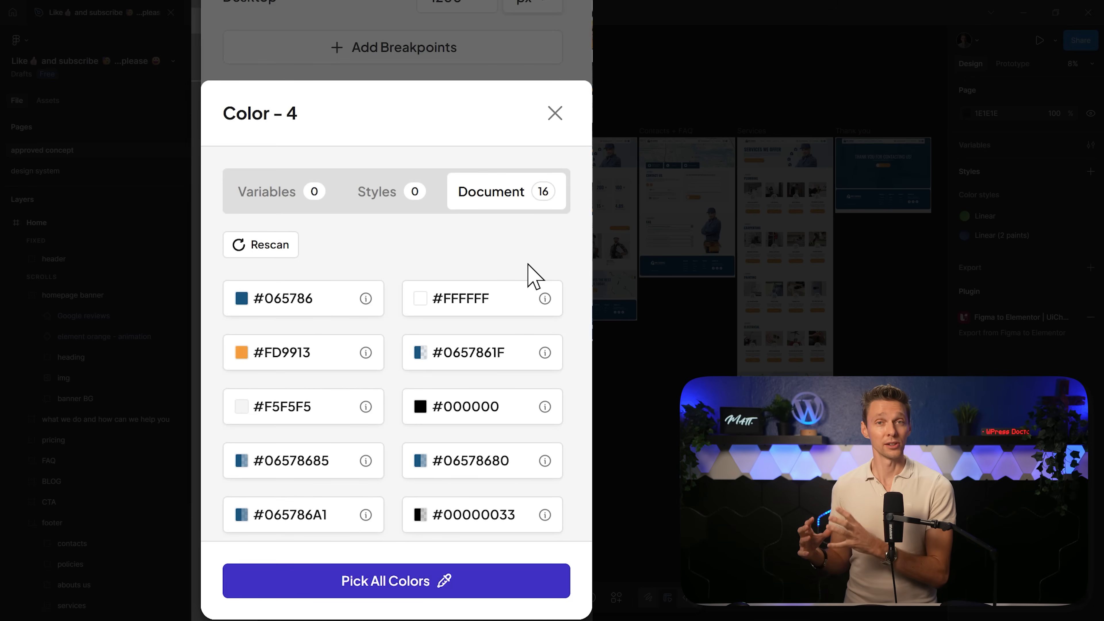
left_click(296, 354)
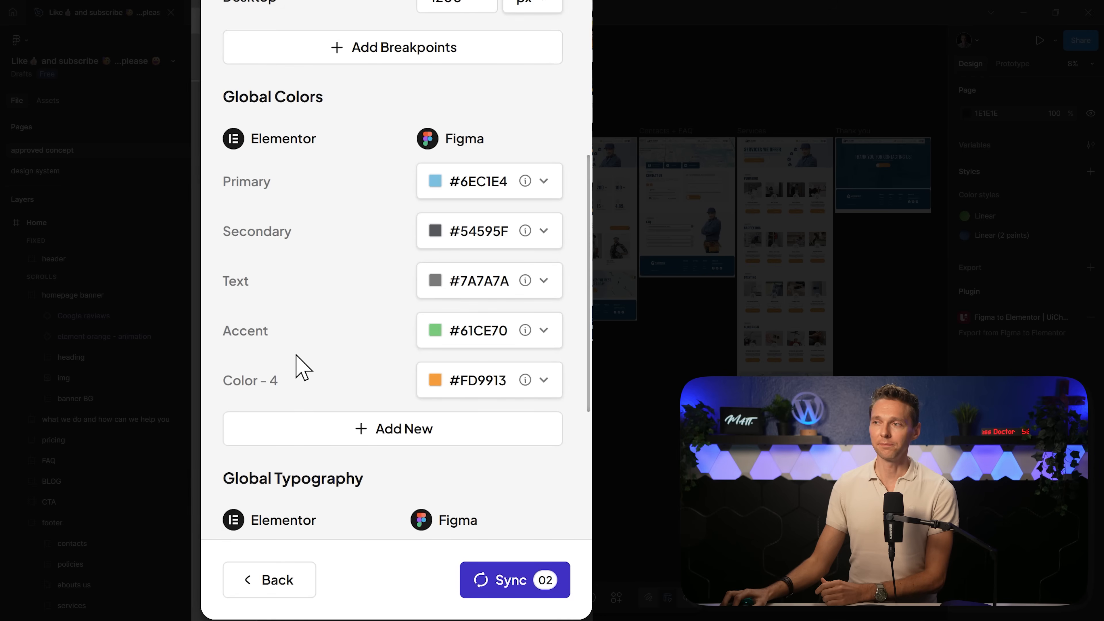
left_click(375, 439)
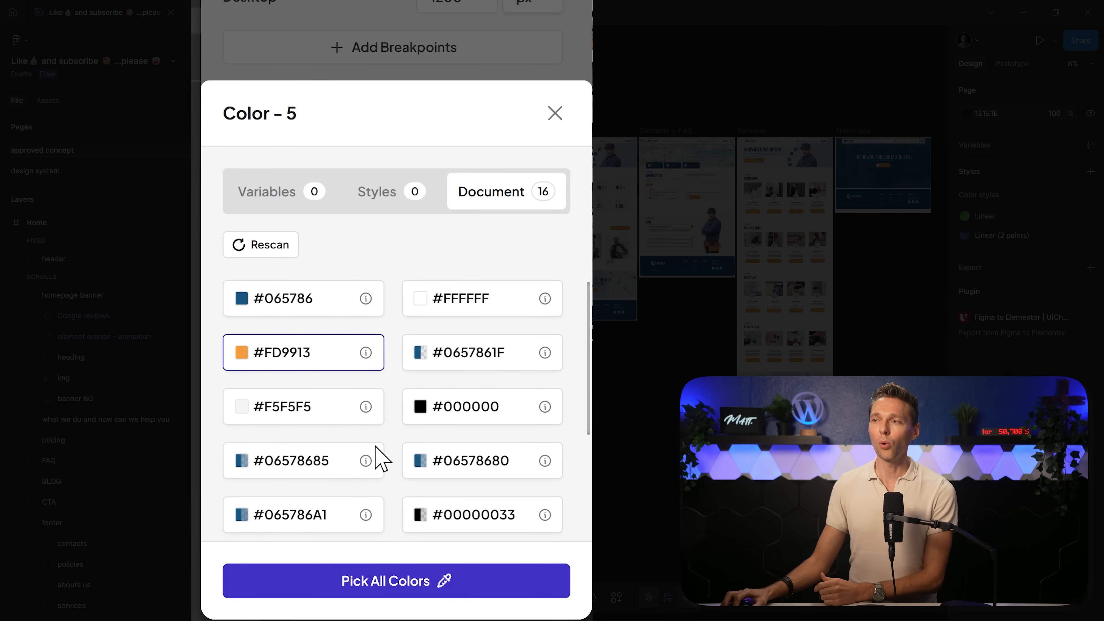
left_click(429, 584)
Delete all added global colors listed after Color - 13.
middle_click(367, 351)
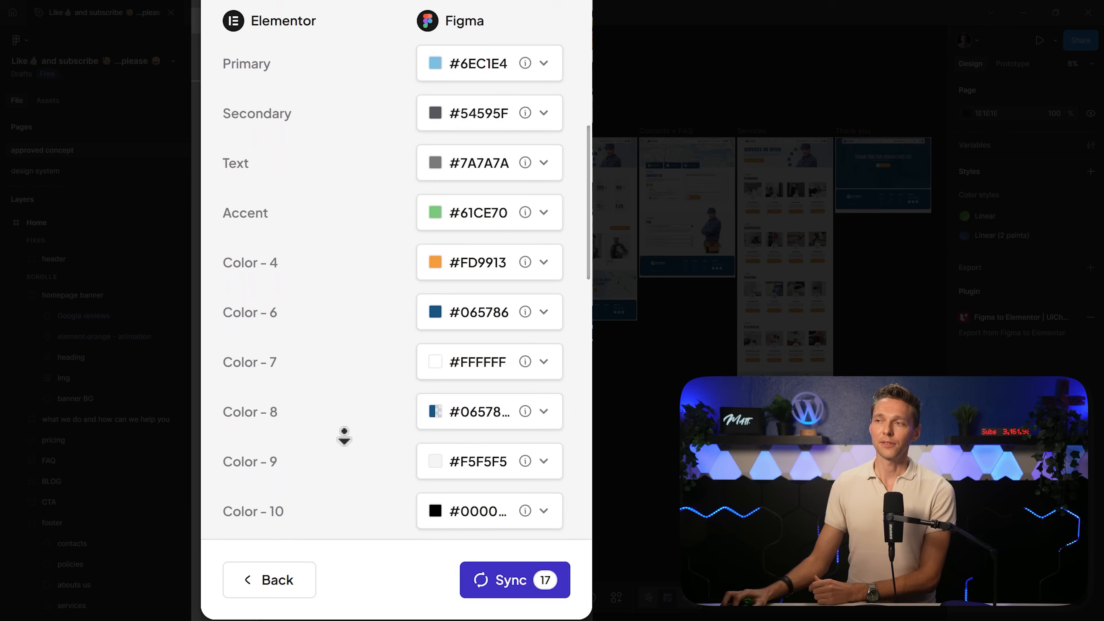
scroll(344, 441, "down", 7)
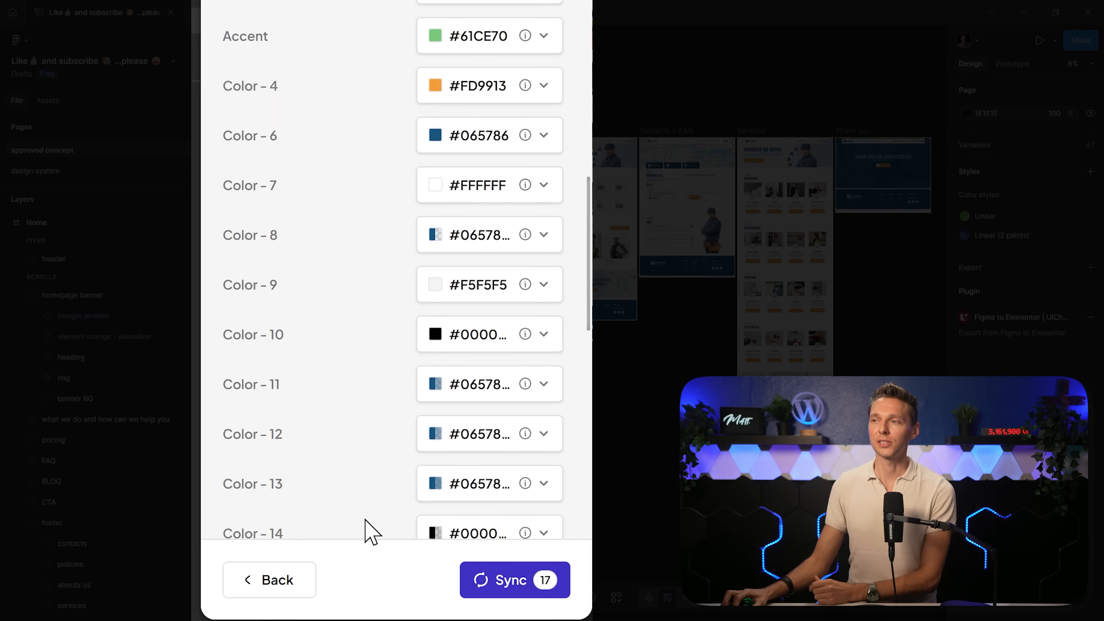
left_click(352, 505)
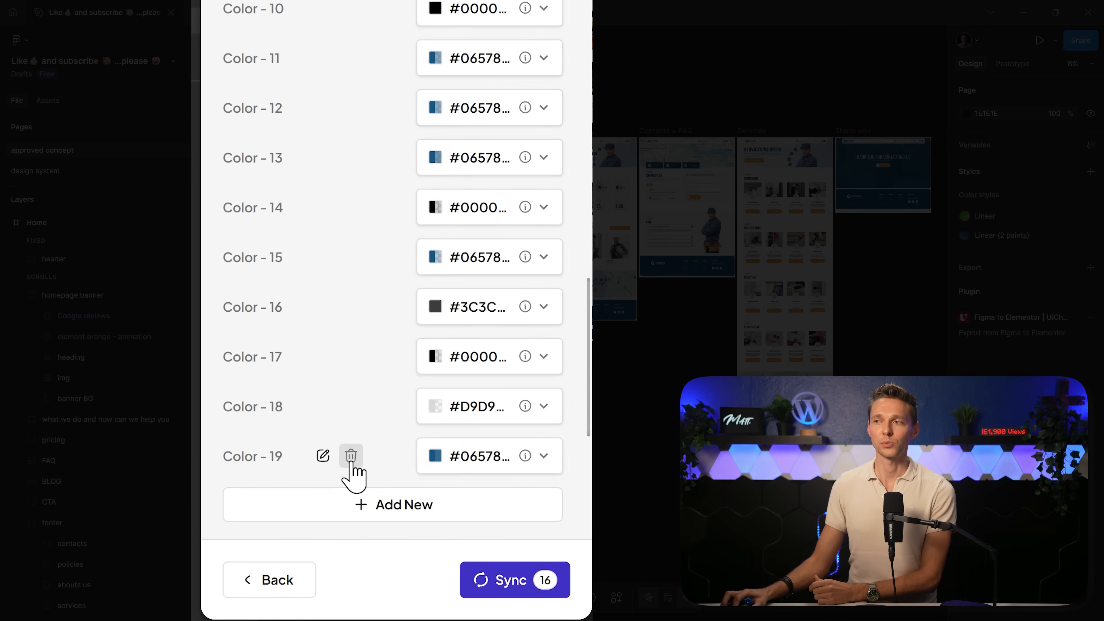
left_click(352, 456)
left_click(351, 407)
left_click(351, 356)
left_click(352, 307)
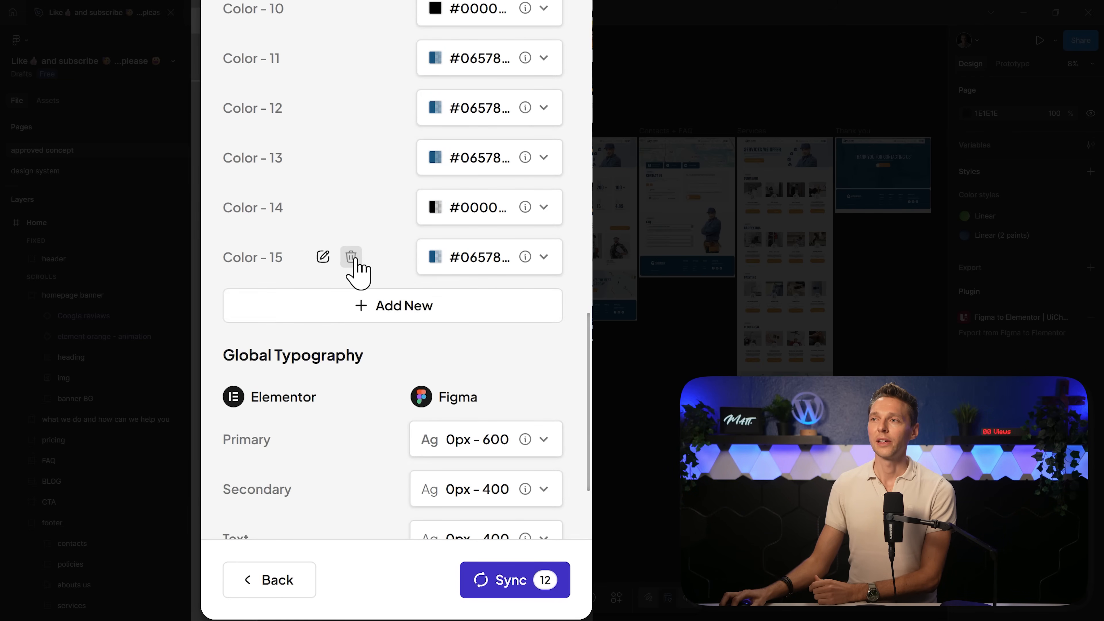
left_click(351, 257)
left_click(351, 207)
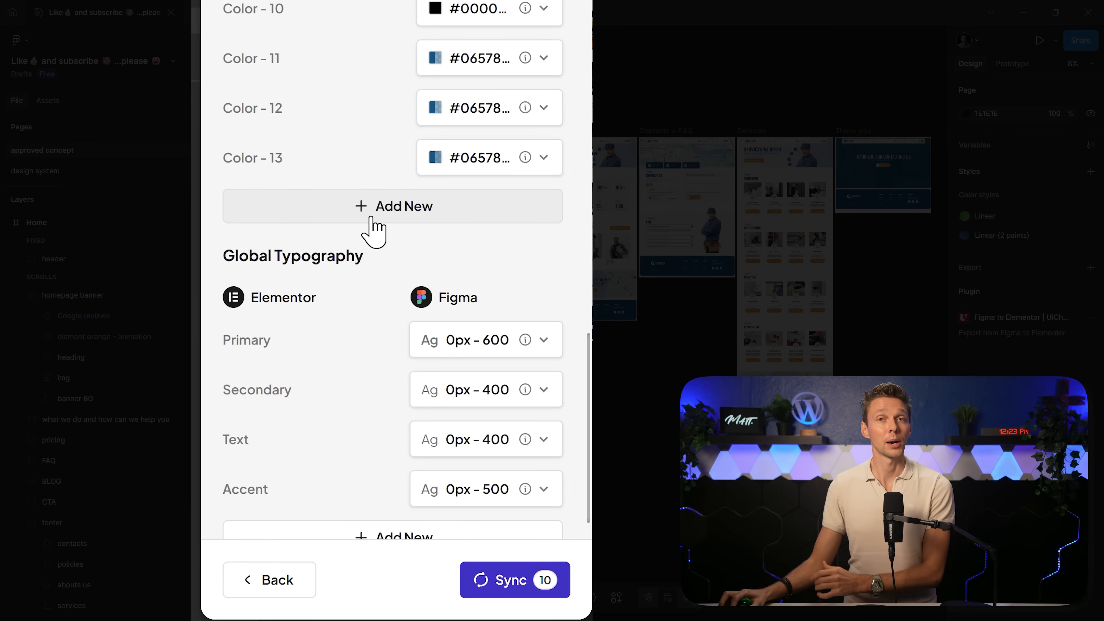
Review the document typography styles offered for the Primary global typography and close the list without choosing one.
scroll(311, 210, "down", 1)
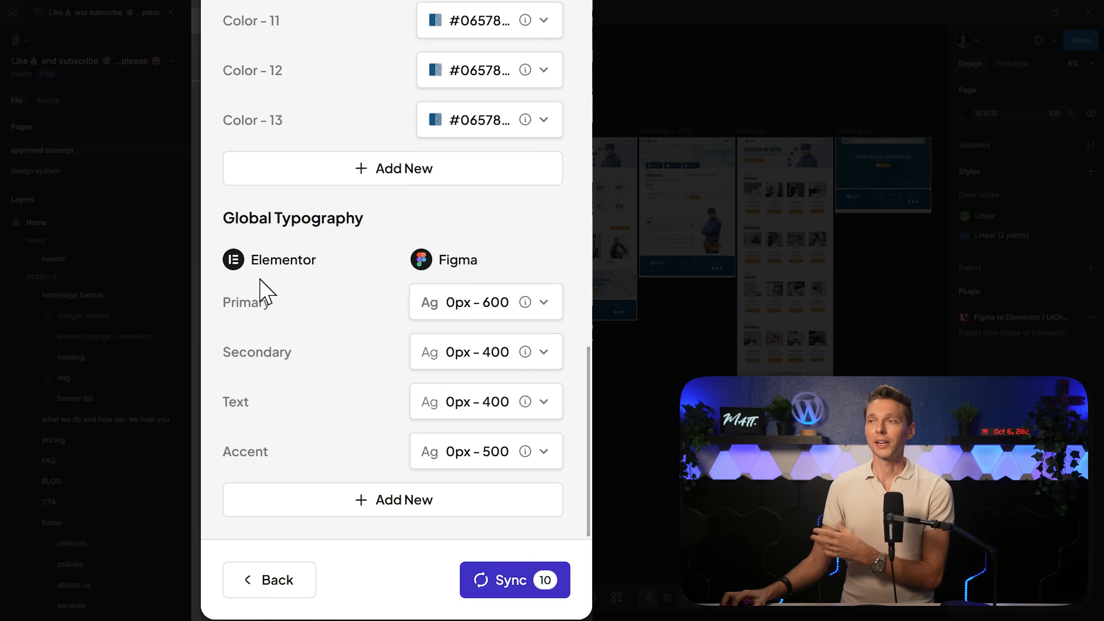
mouse_move(221, 321)
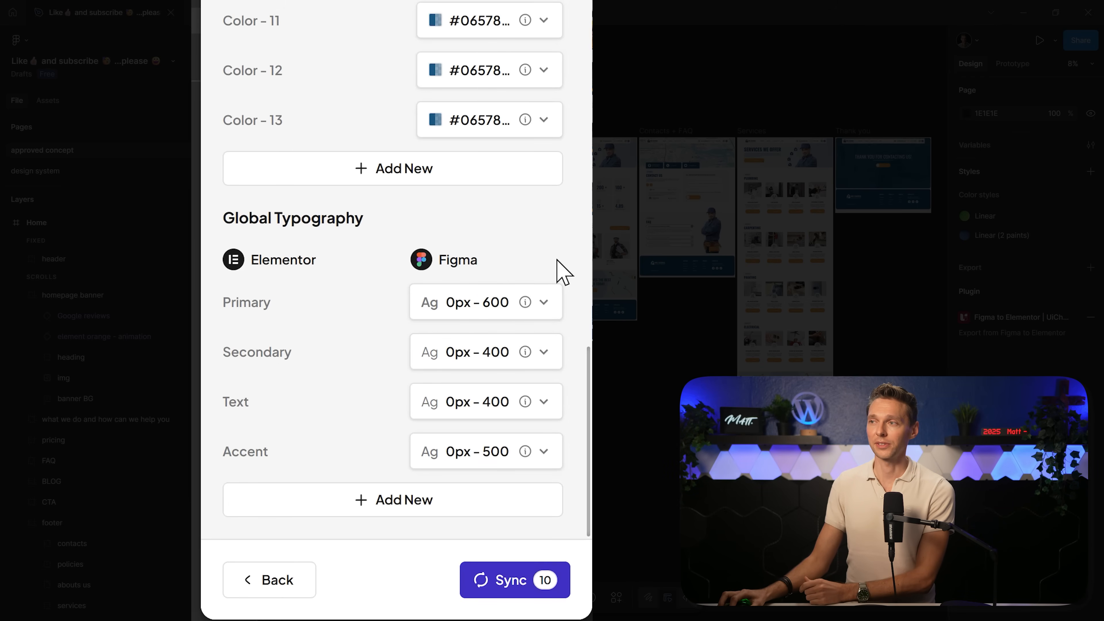
left_click(547, 306)
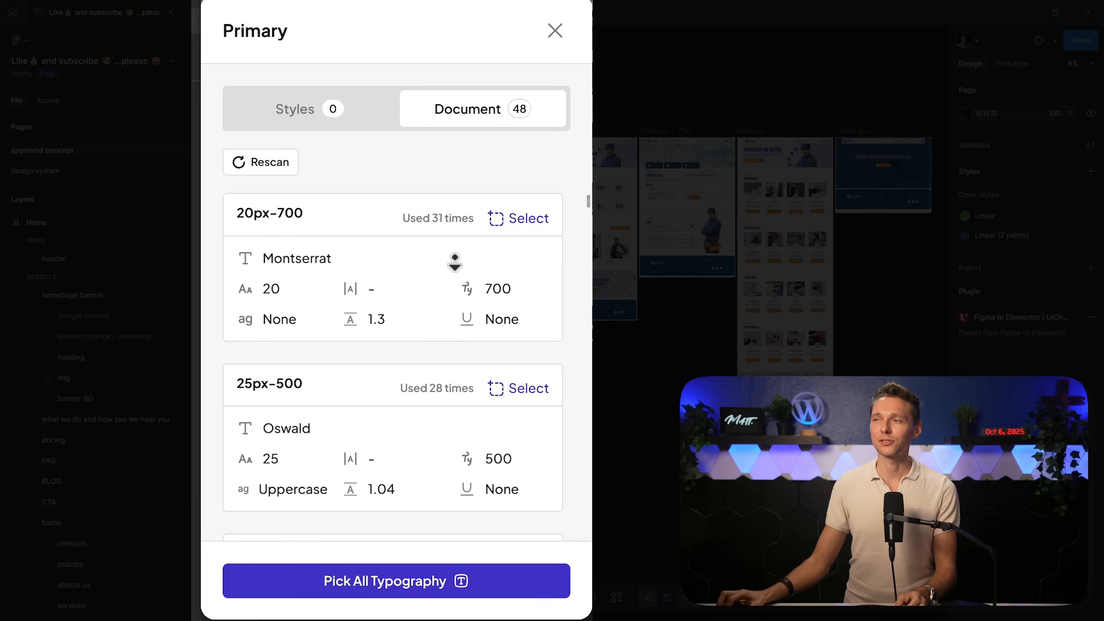
middle_click(448, 300)
scroll(448, 299, "down", 5)
scroll(443, 304, "up", 5)
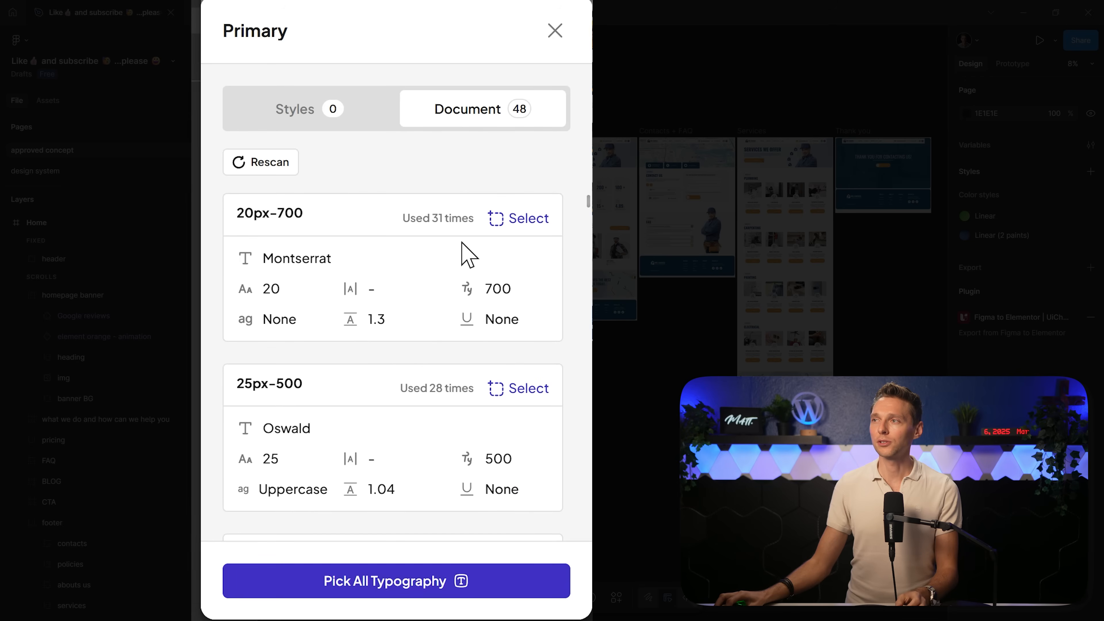
left_click(556, 30)
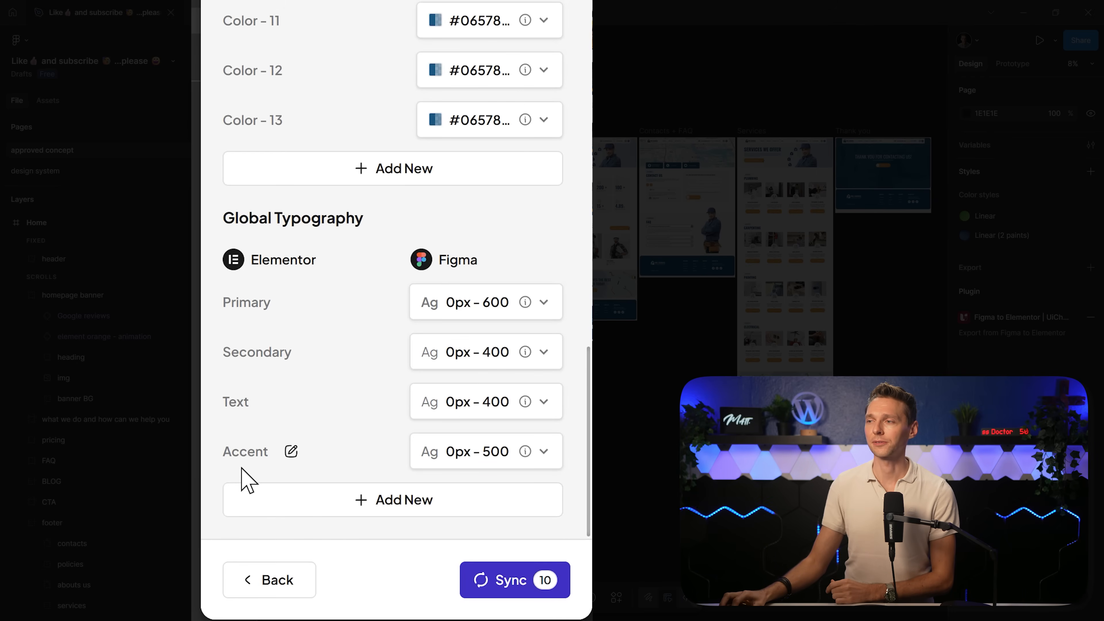
Sync the global styles to the connected site and continue to the conversion settings.
left_click(517, 587)
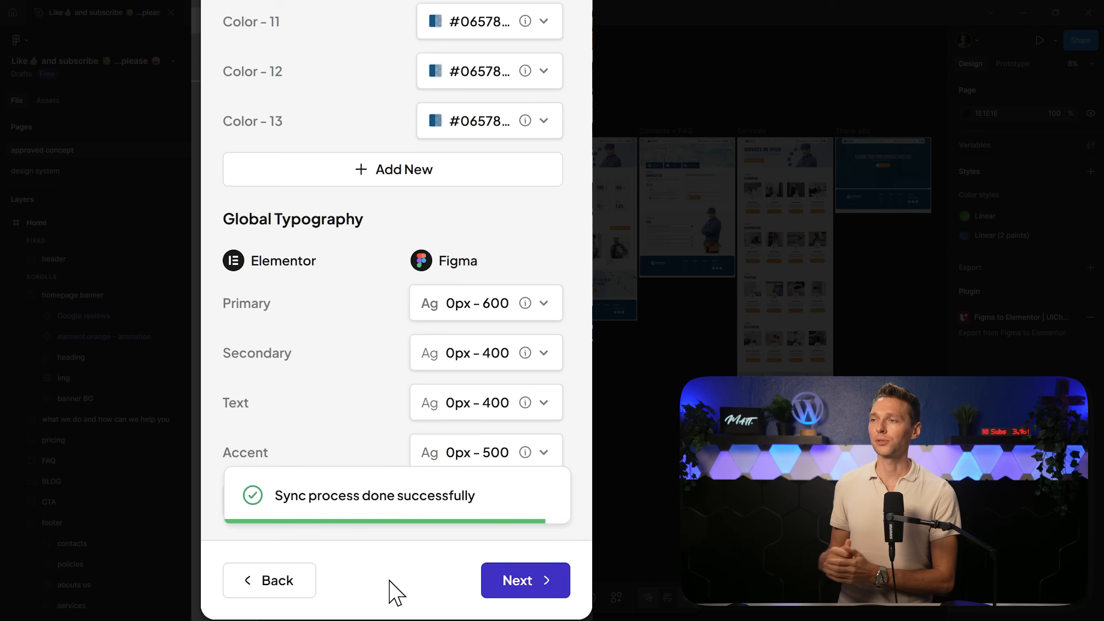
left_click(526, 581)
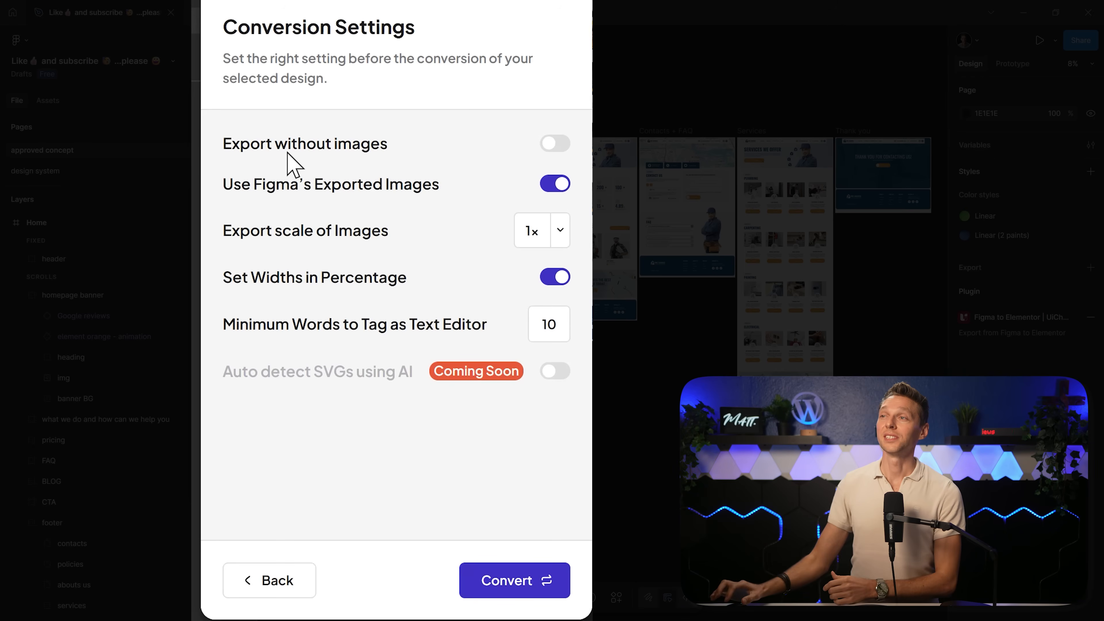
Try the Export without images option, restore image export, and review the available export scales without changing the scale.
left_click(559, 148)
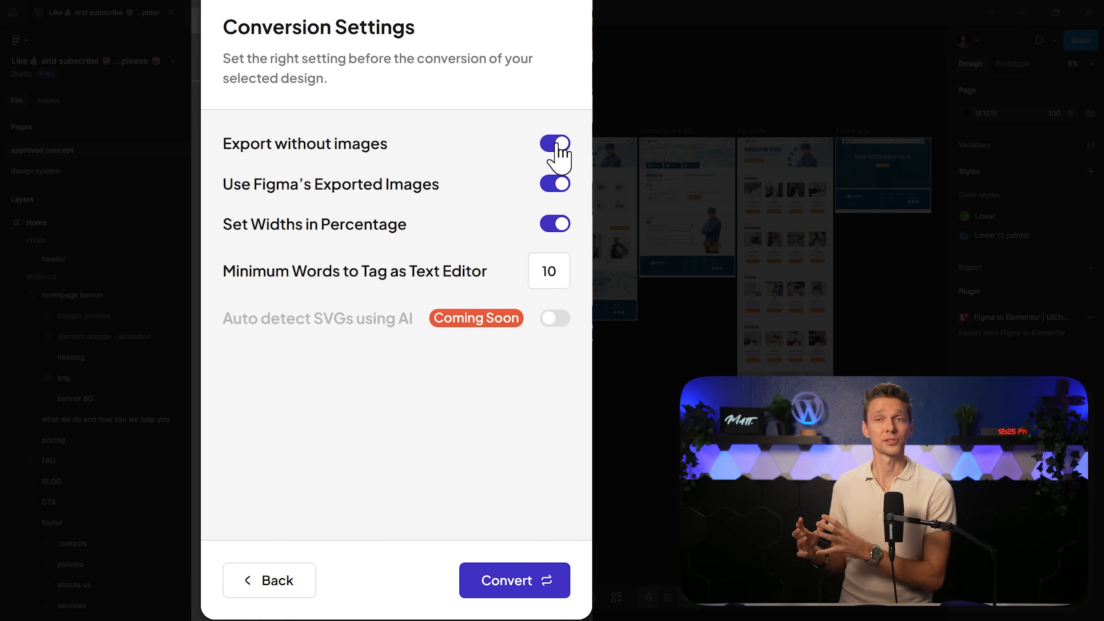
left_click(557, 148)
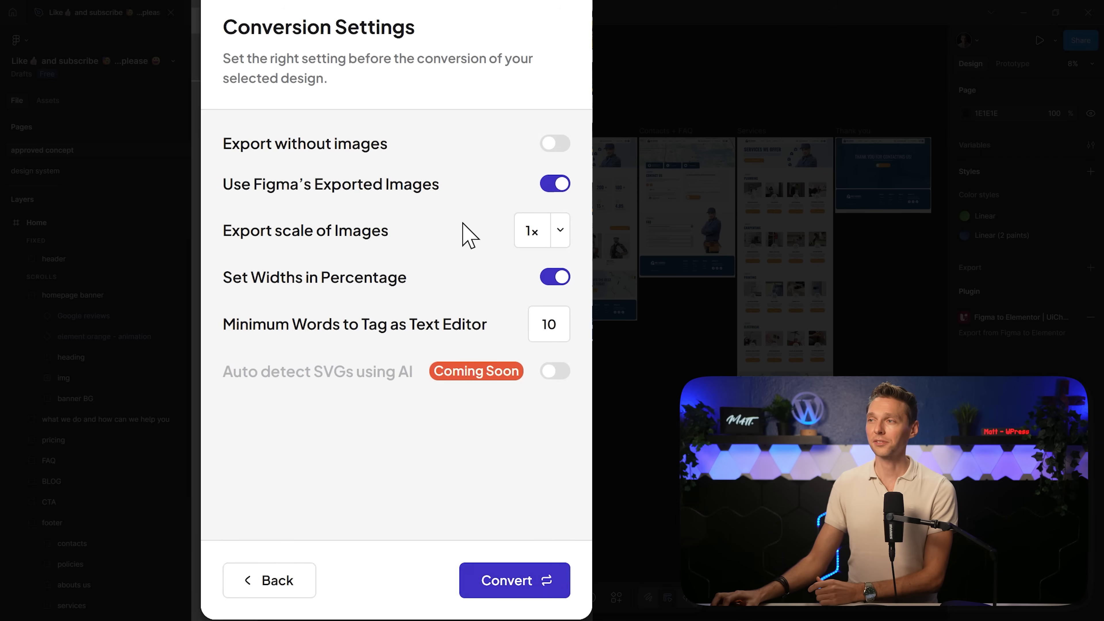
left_click(560, 231)
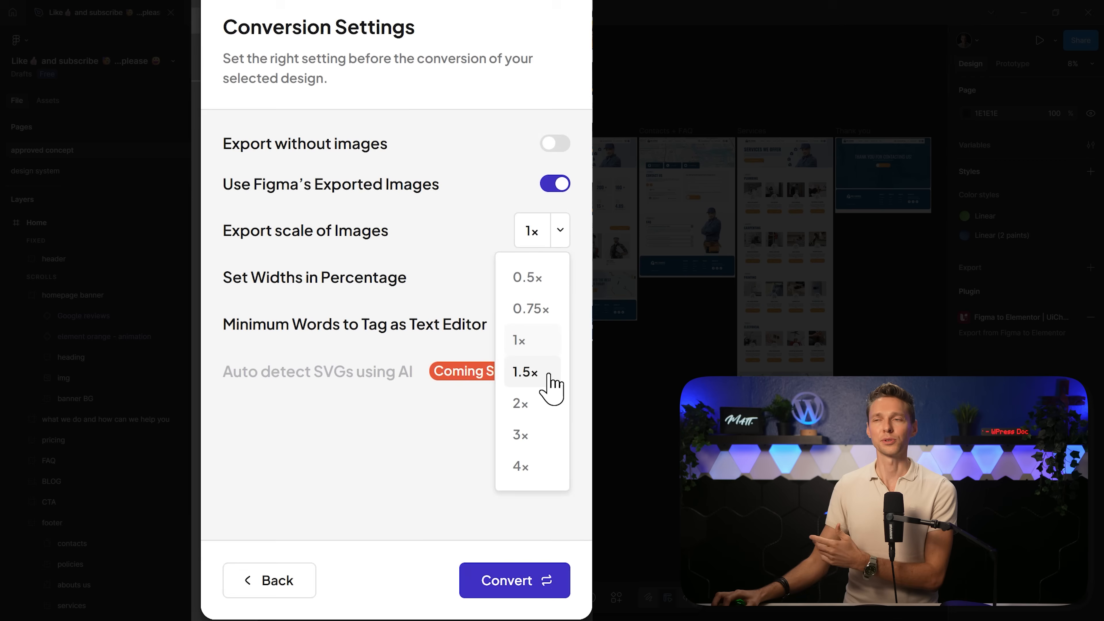
left_click(448, 236)
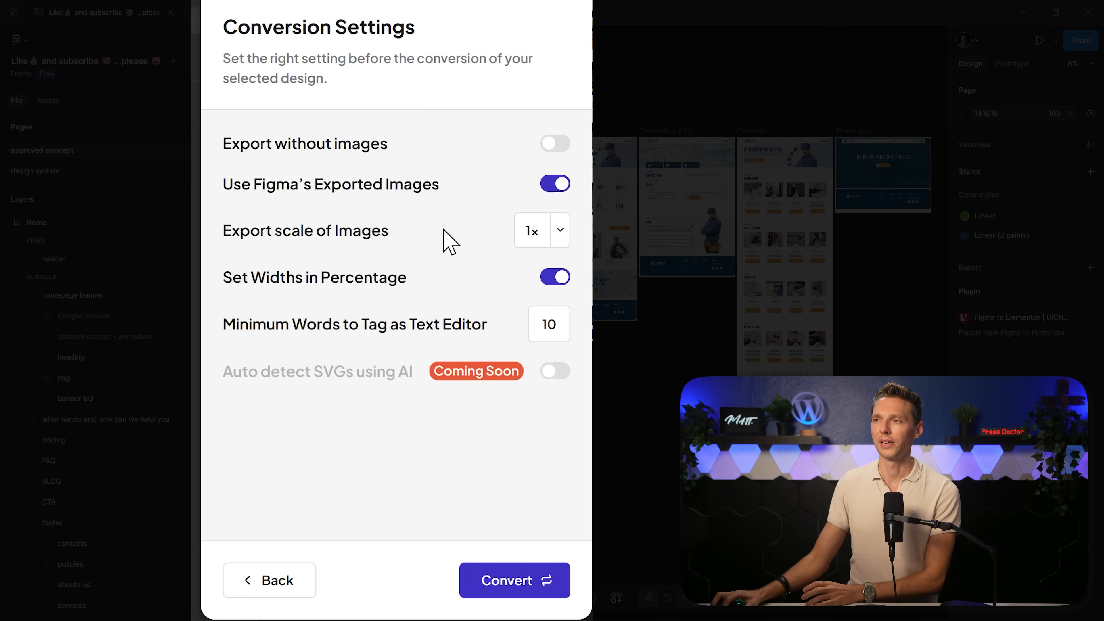
Turn off Set Widths in Percentage and convert the selected design for Direct Import into Elementor.
left_click(555, 279)
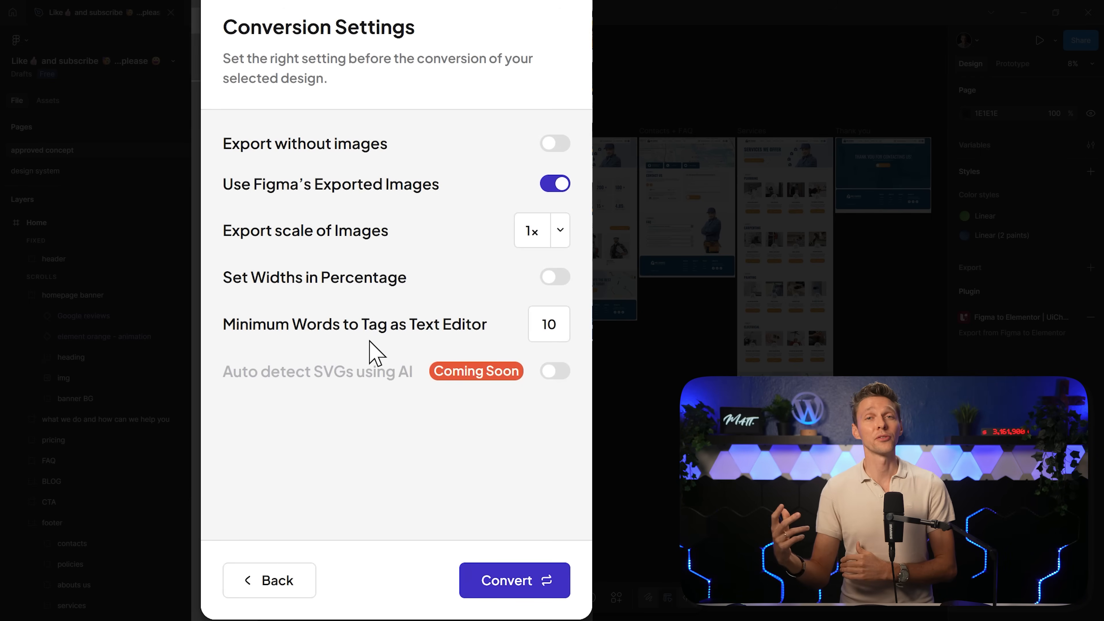
double_click(562, 327)
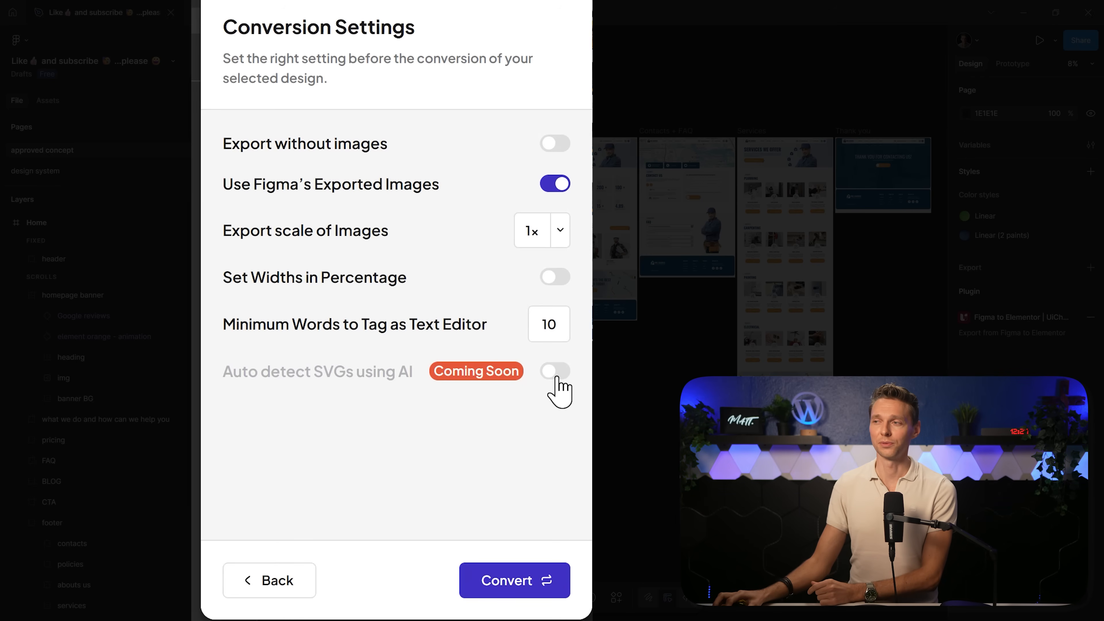
left_click(524, 588)
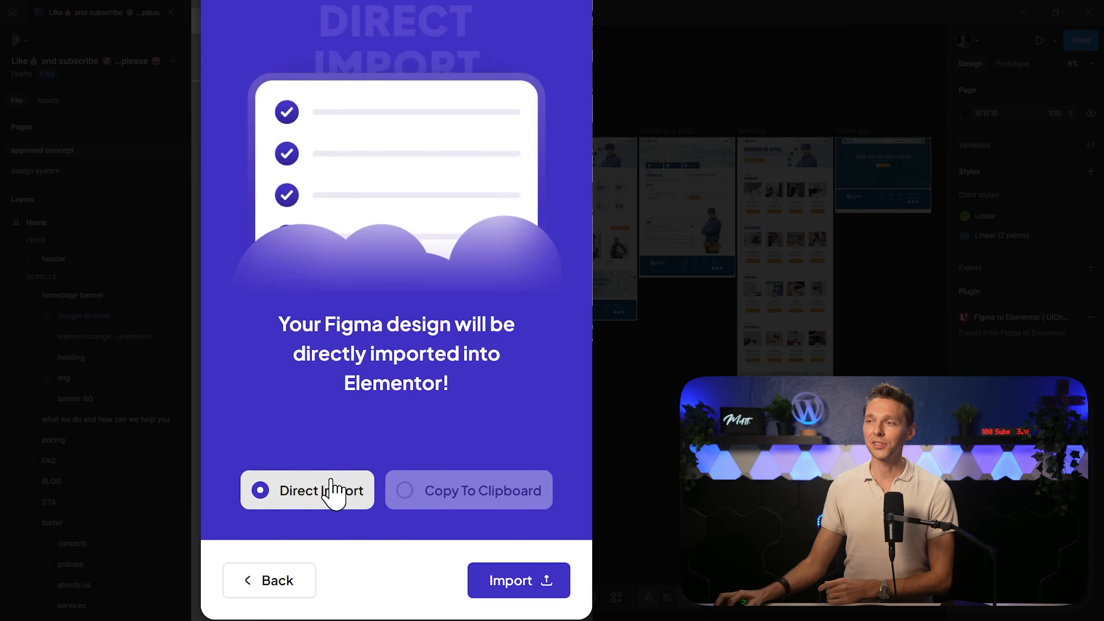
left_click(517, 589)
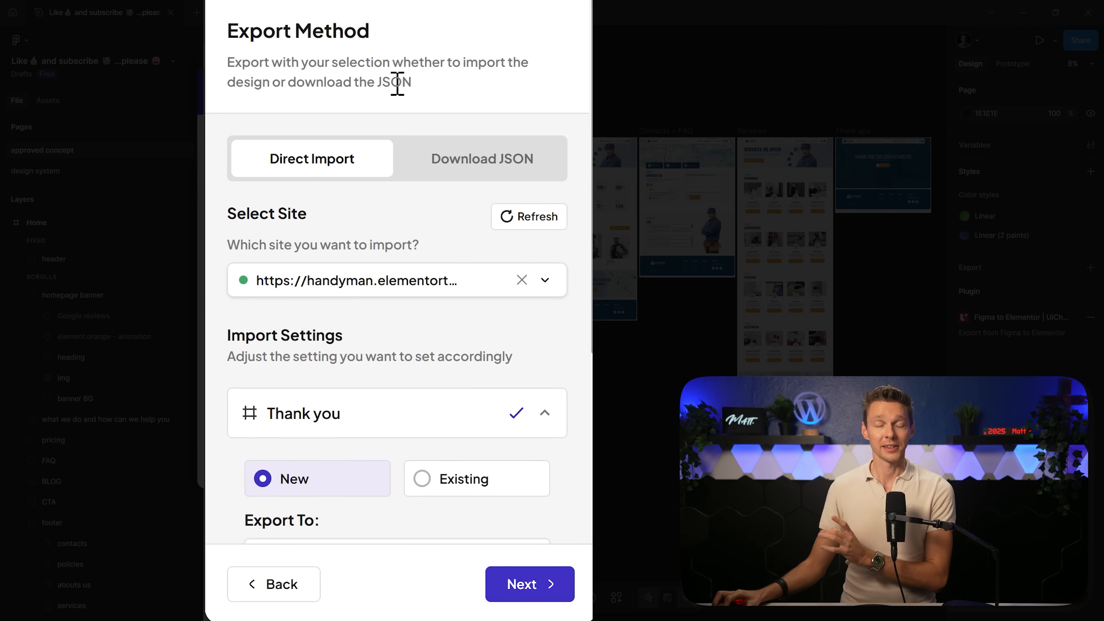
Set the export method to Download JSON and download the JSON files of all converted pages.
scroll(378, 39, "up", 3)
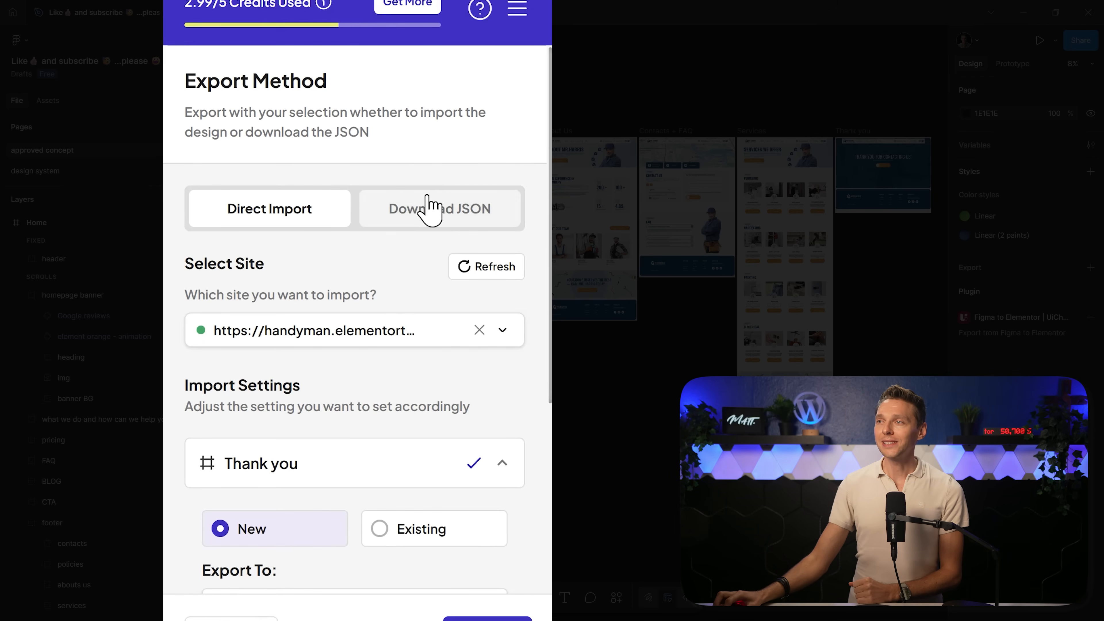
left_click(428, 208)
scroll(352, 535, "down", 4)
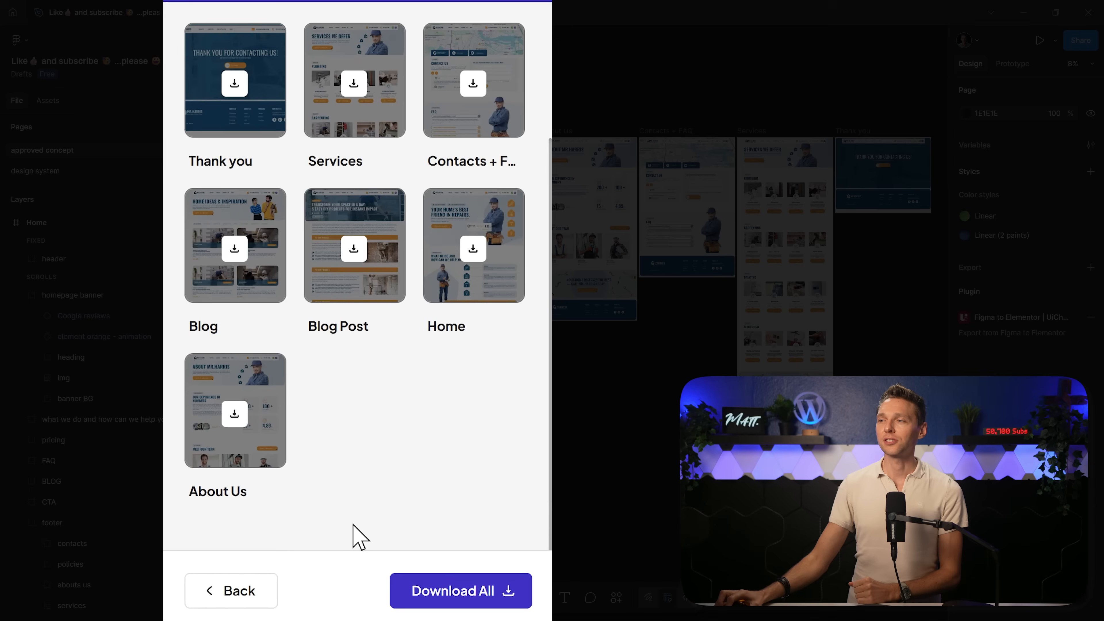
scroll(352, 481, "up", 2)
left_click(457, 592)
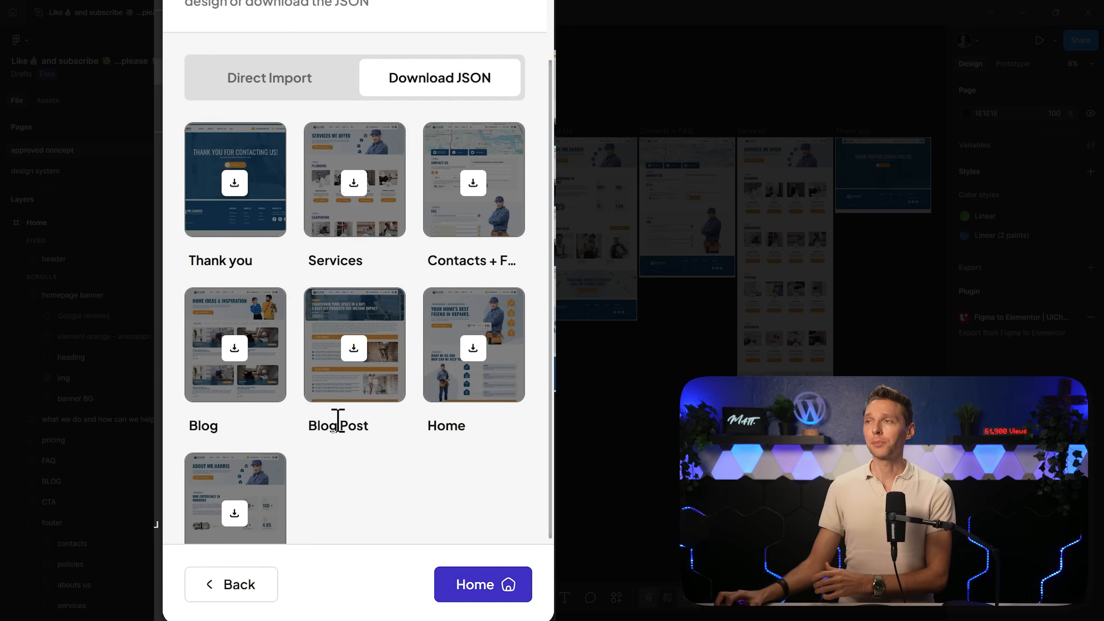
Switch the export method back to Direct Import and review the list of pages in the import settings.
left_click(268, 97)
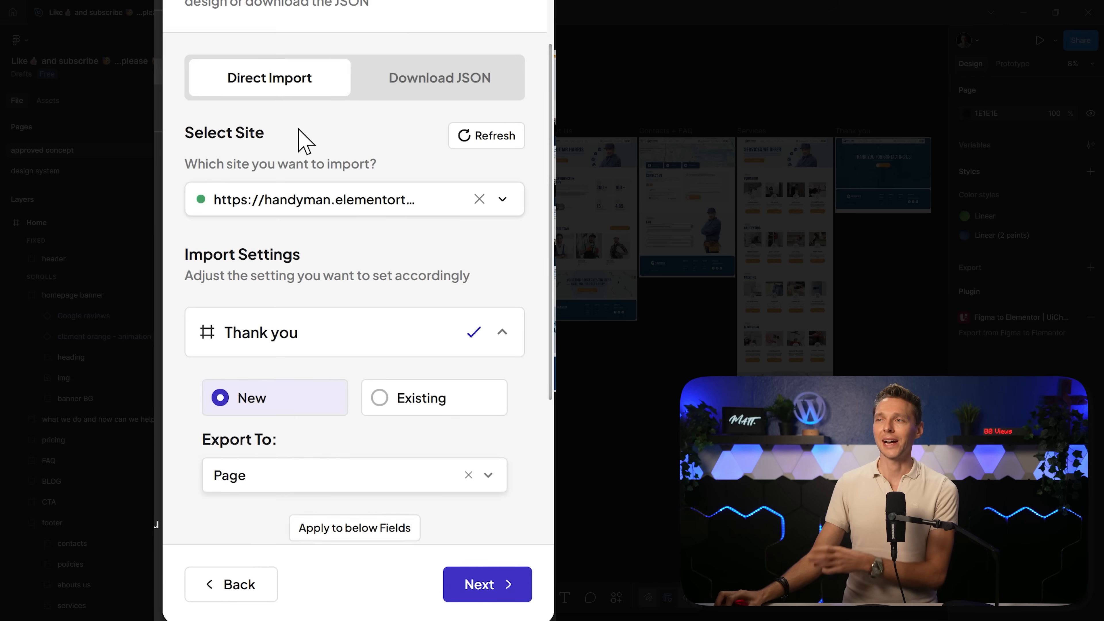
middle_click(393, 271)
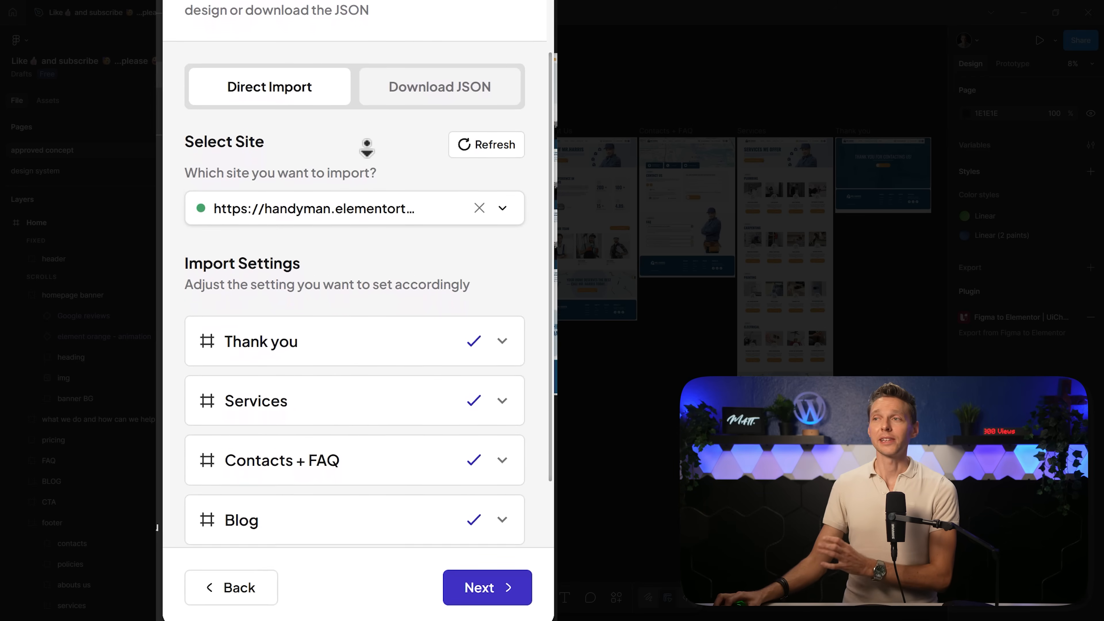
middle_click(339, 189)
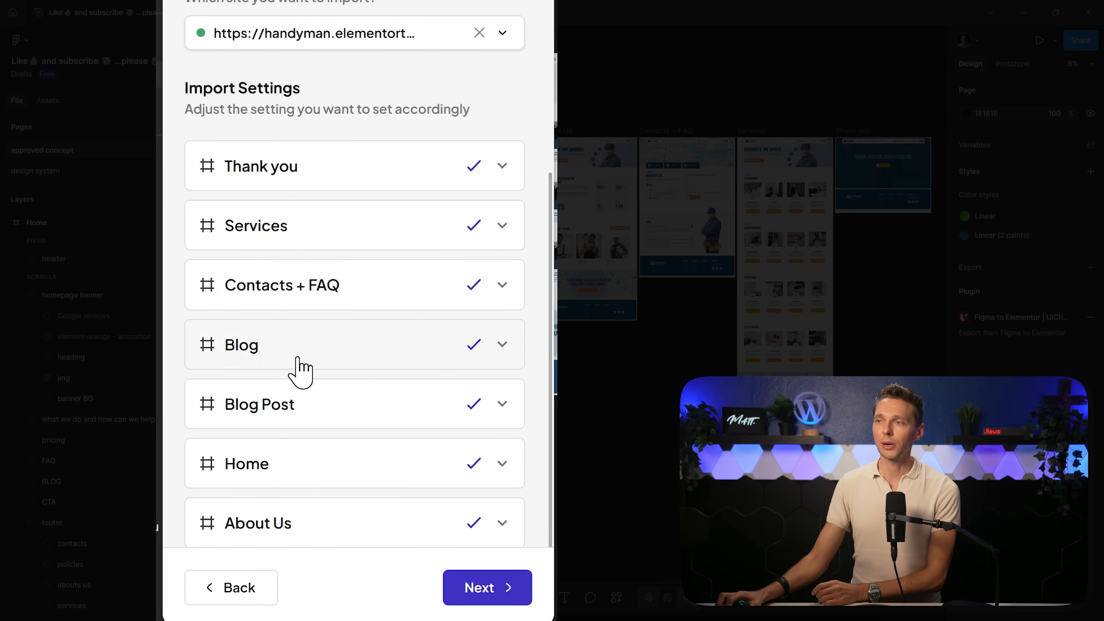
scroll(298, 360, "down", 1)
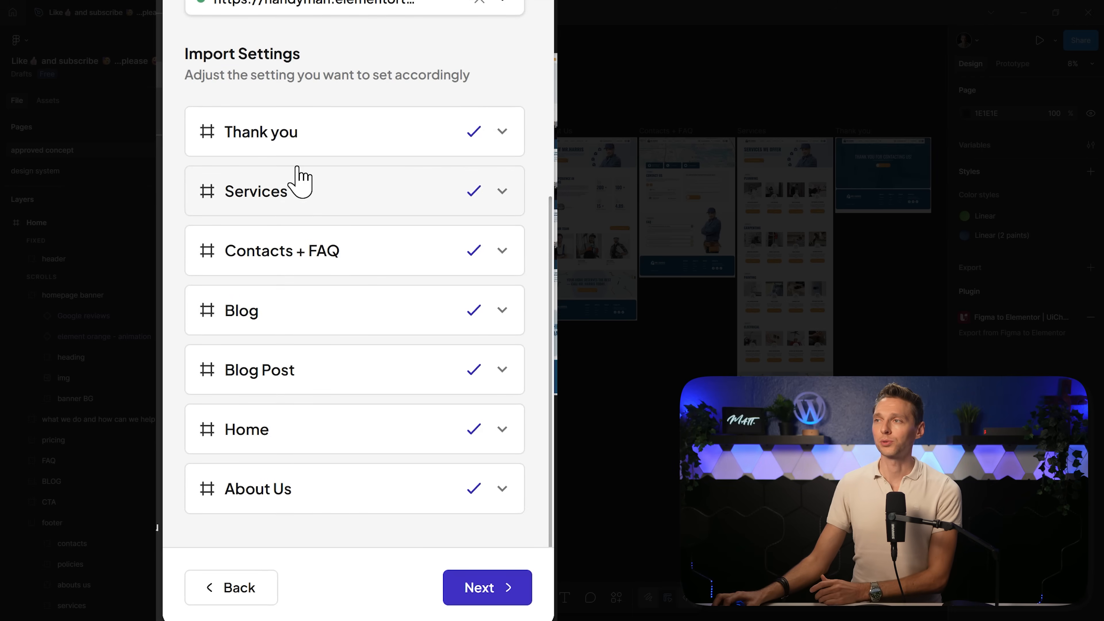
Review the export destinations and the New and Existing options for the Thank you page, and check the import settings of the Services page.
left_click(503, 132)
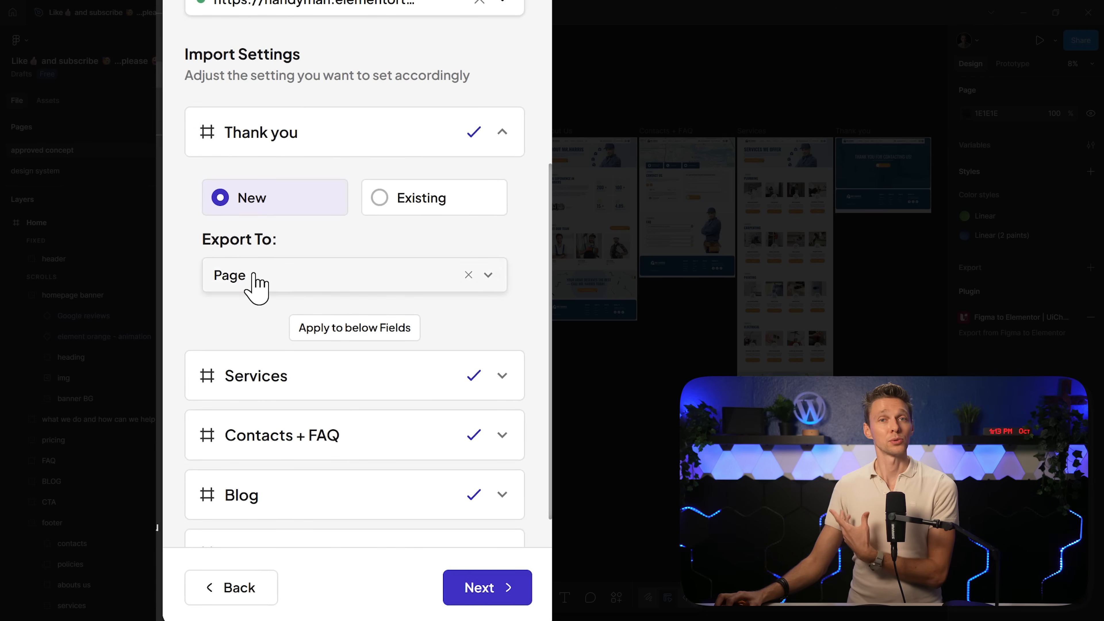
left_click(257, 282)
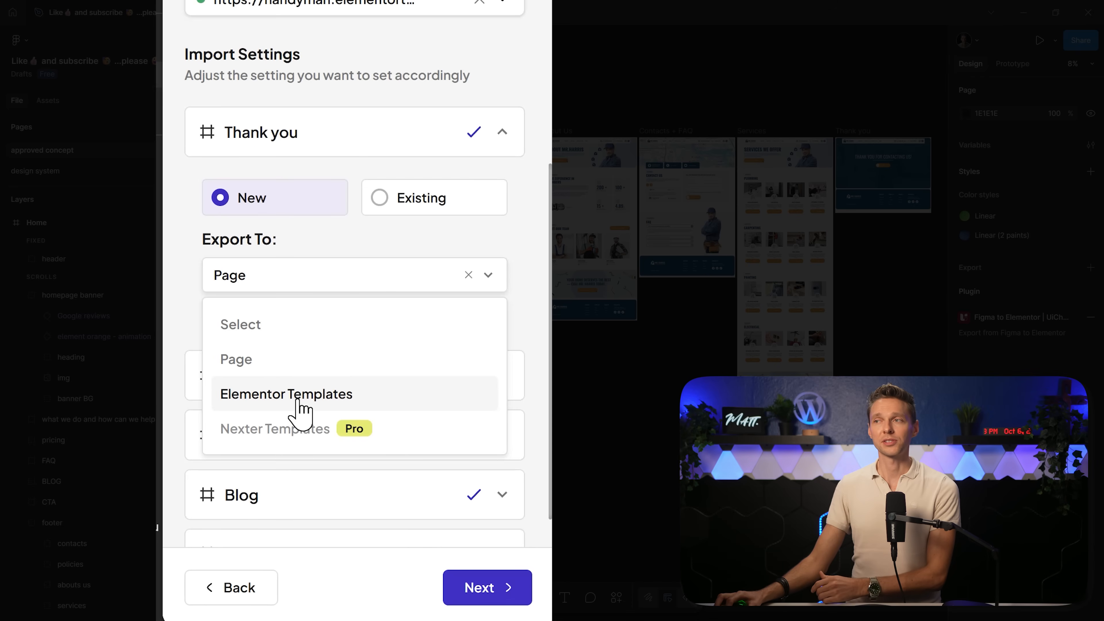
left_click(303, 279)
left_click(383, 201)
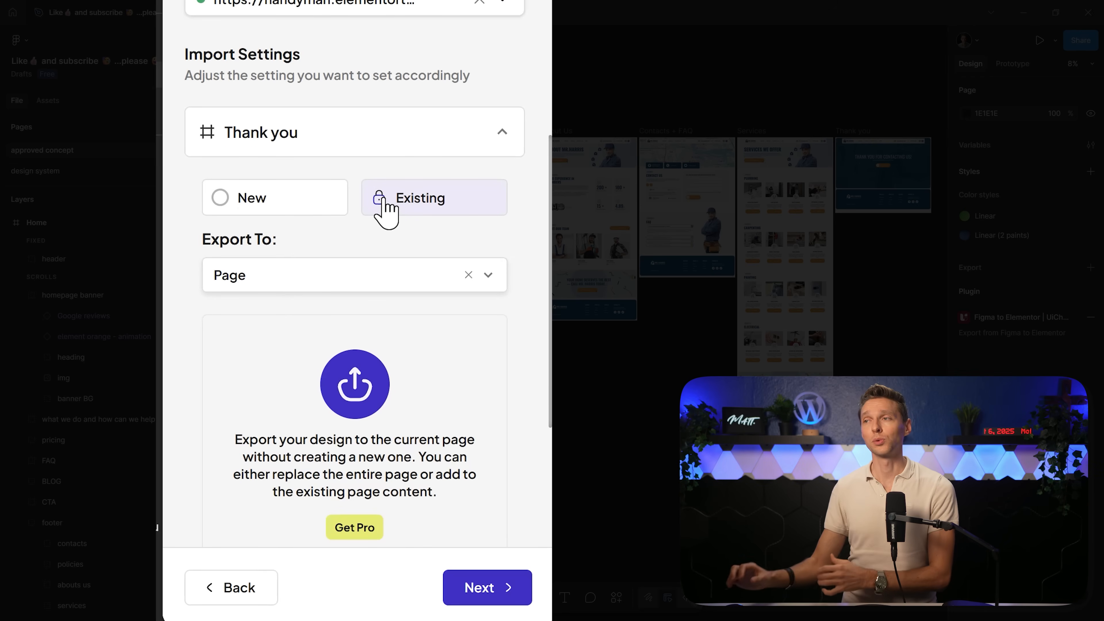
left_click(310, 213)
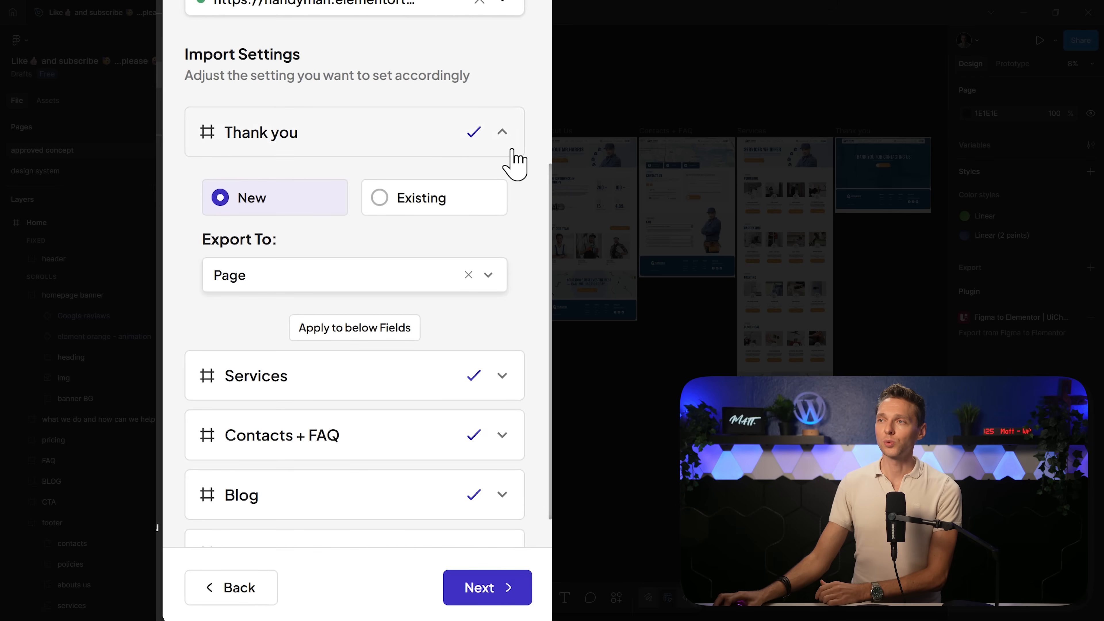
left_click(504, 138)
left_click(504, 193)
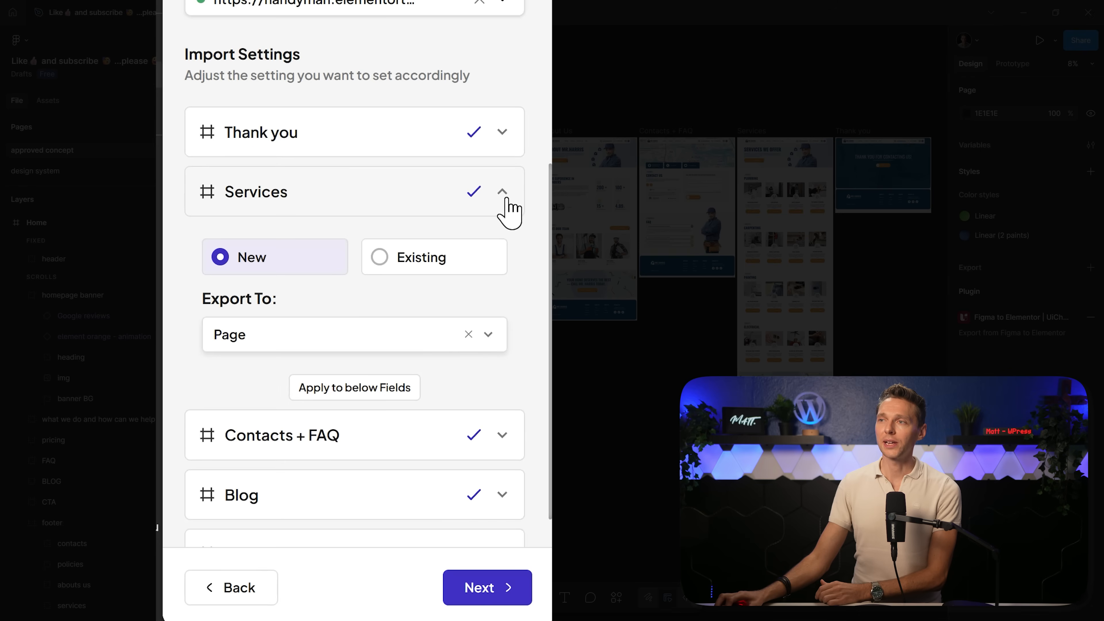
left_click(501, 193)
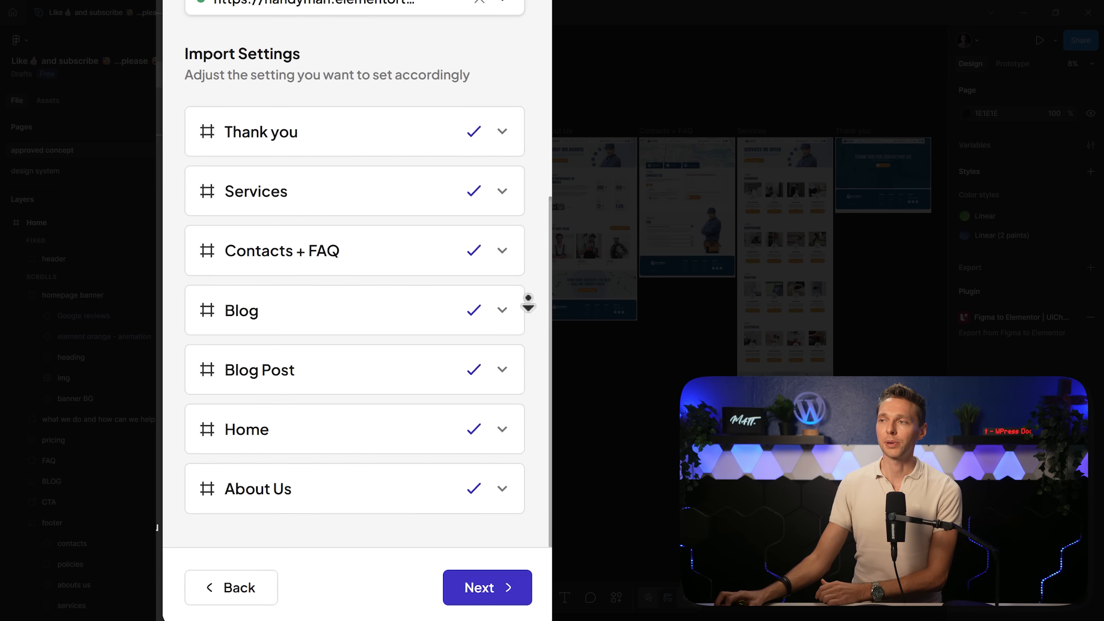
Continue with every page set as new and import all converted pages into the connected site.
left_click(495, 596)
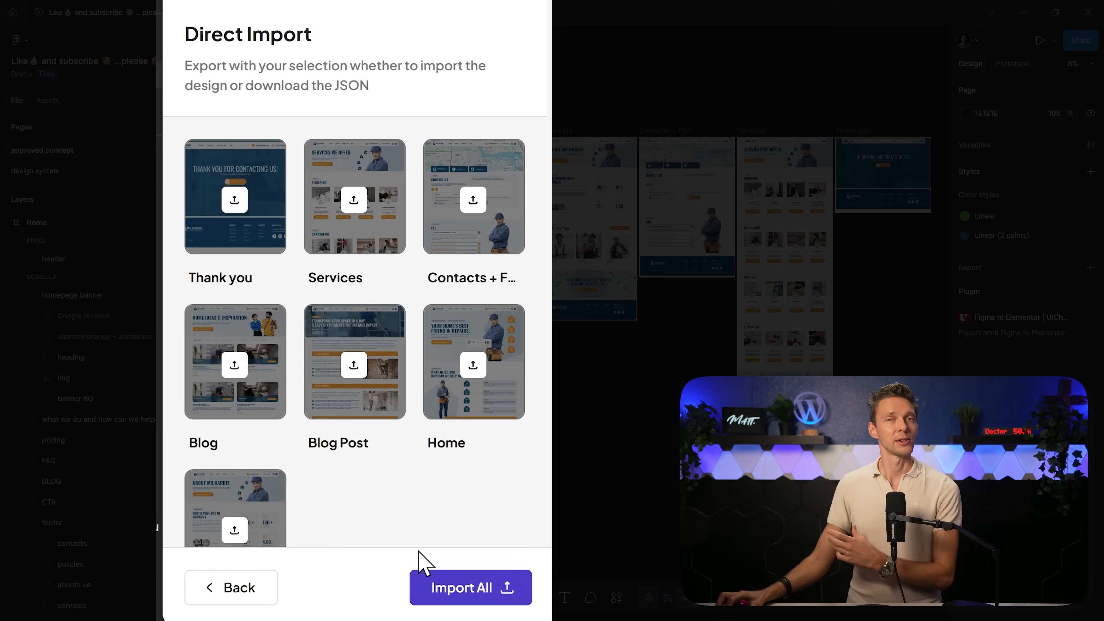
left_click(454, 600)
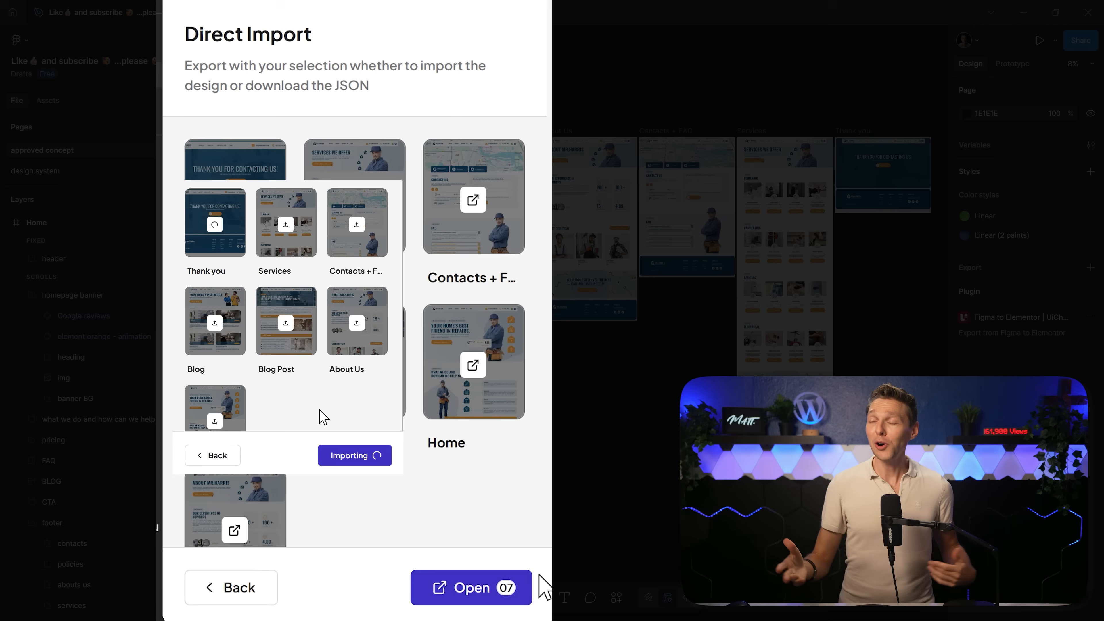